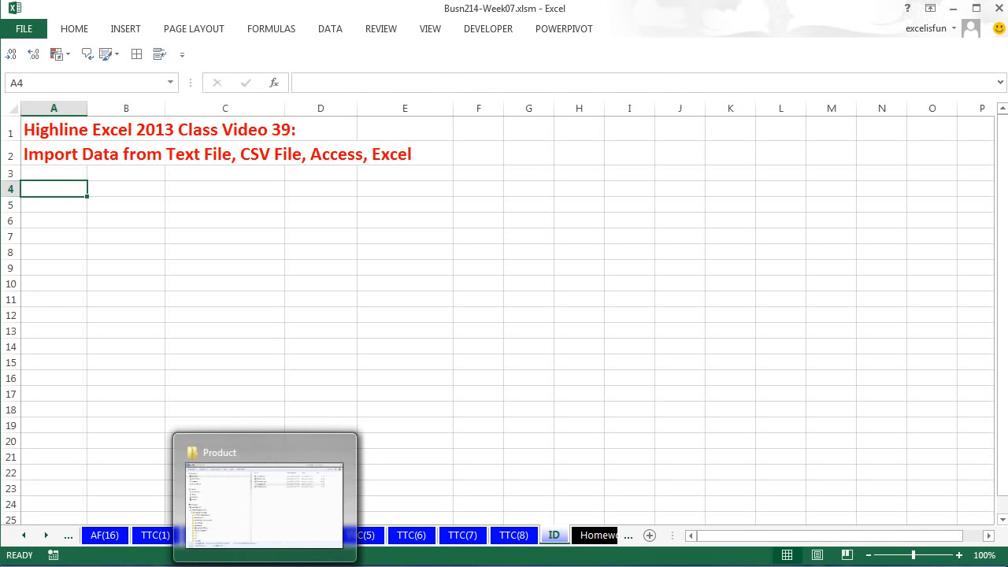
Step: Switch to the Product folder and look over its CSV, text, Access and Excel product files
click(265, 566)
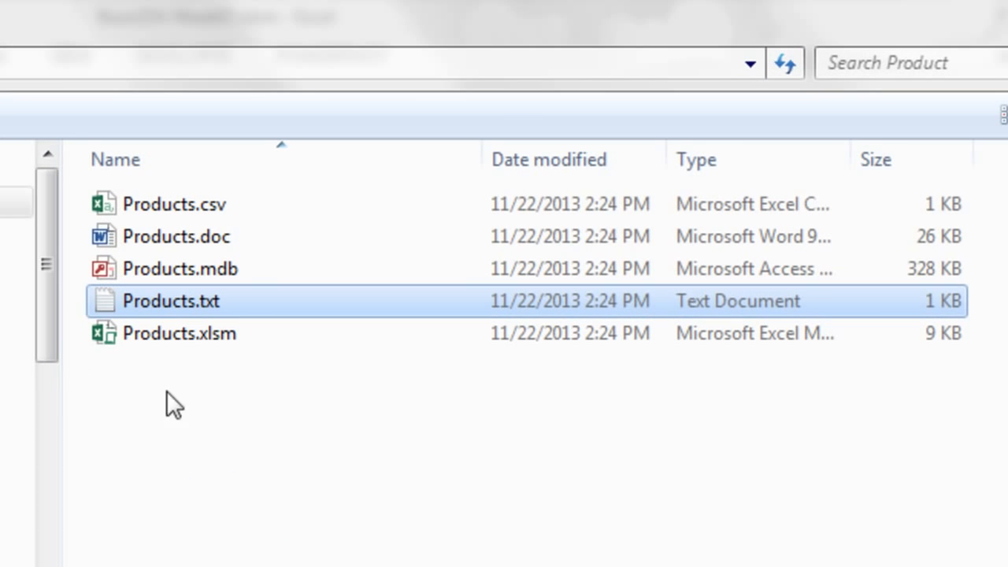
click(167, 208)
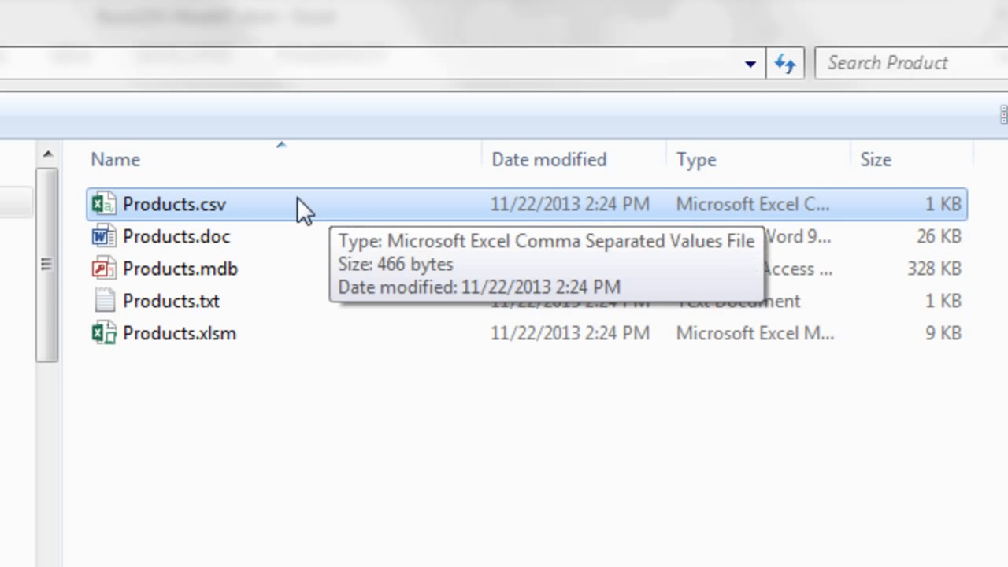
click(194, 303)
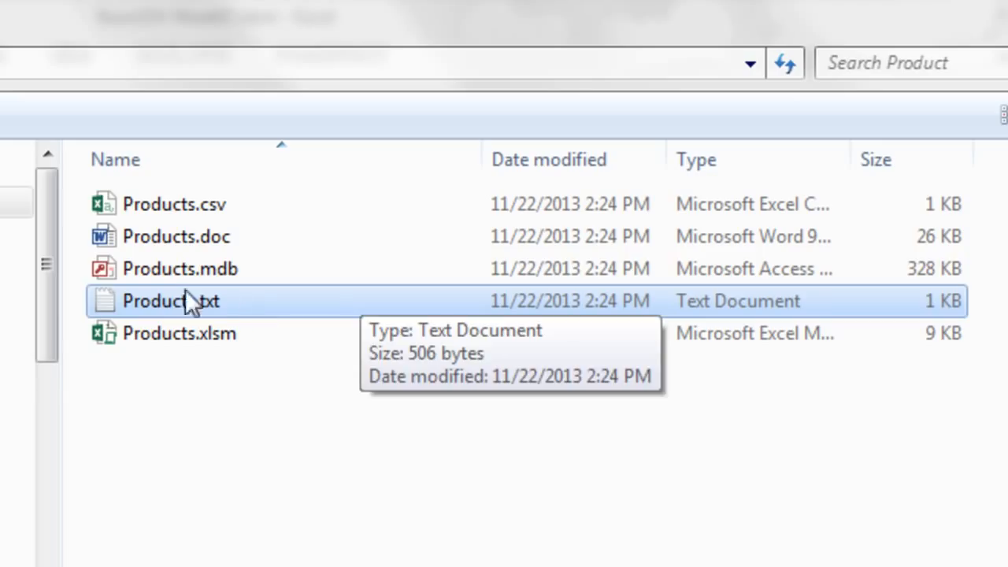
click(158, 270)
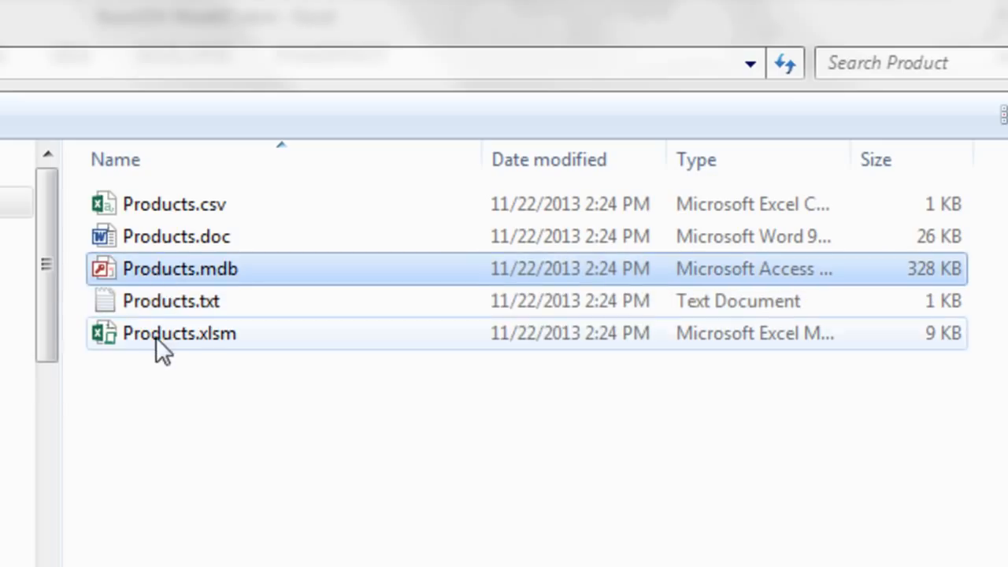
click(156, 337)
click(158, 266)
click(143, 330)
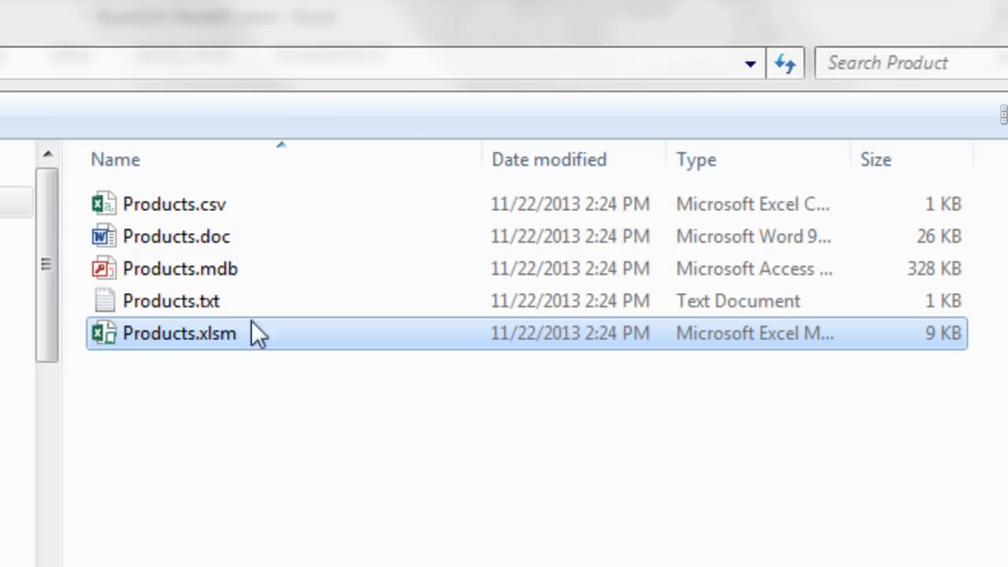
mouse_move(278, 329)
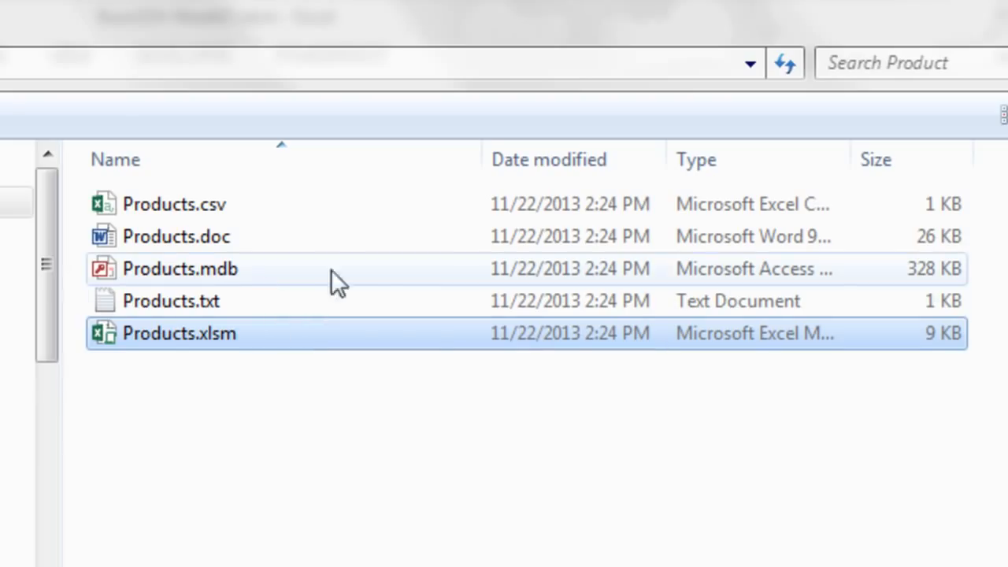
mouse_move(228, 273)
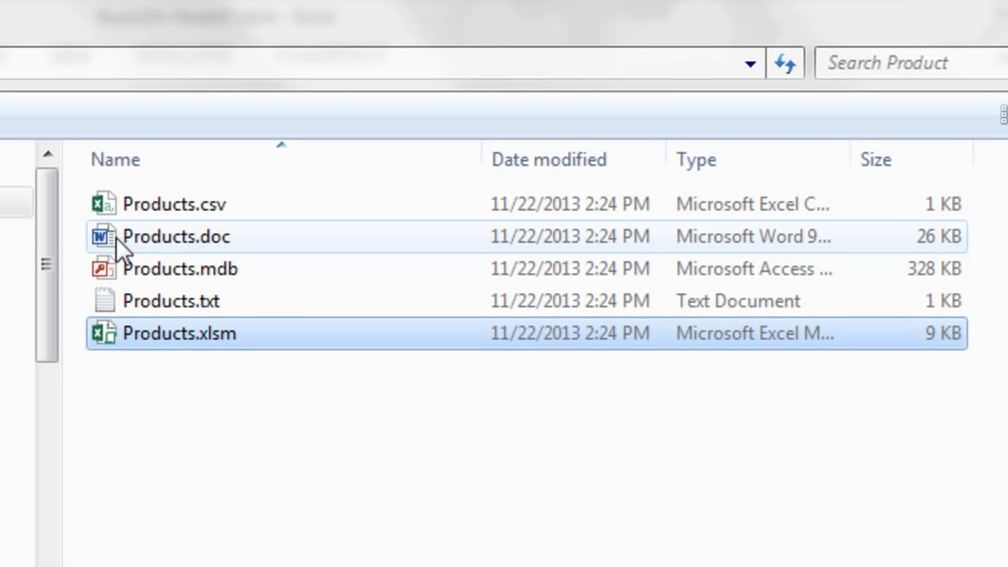
Step: Copy all the product text from Products.doc in Word and paste it at cell A4 of the ID sheet in Excel
double_click(159, 236)
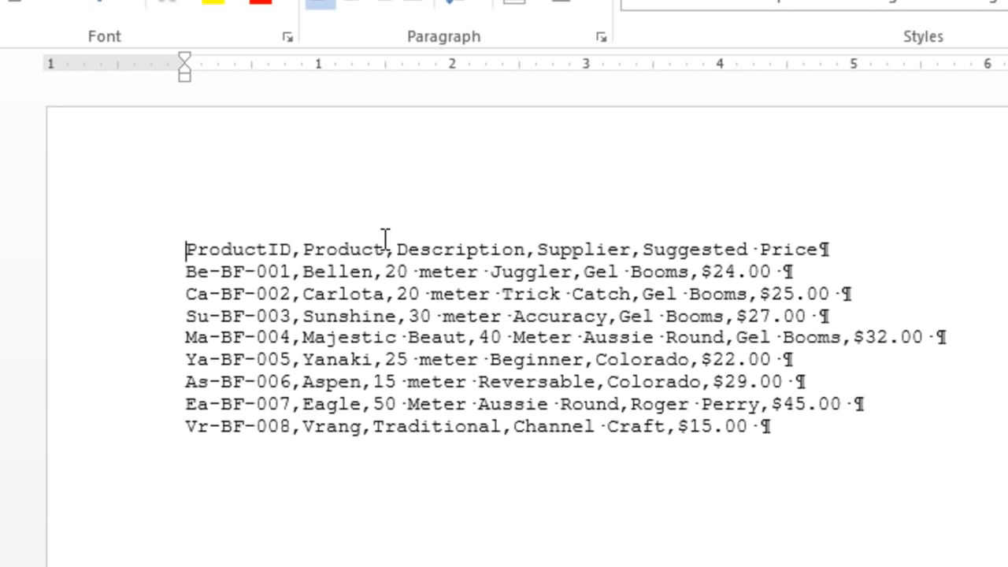
drag(186, 250, 923, 459)
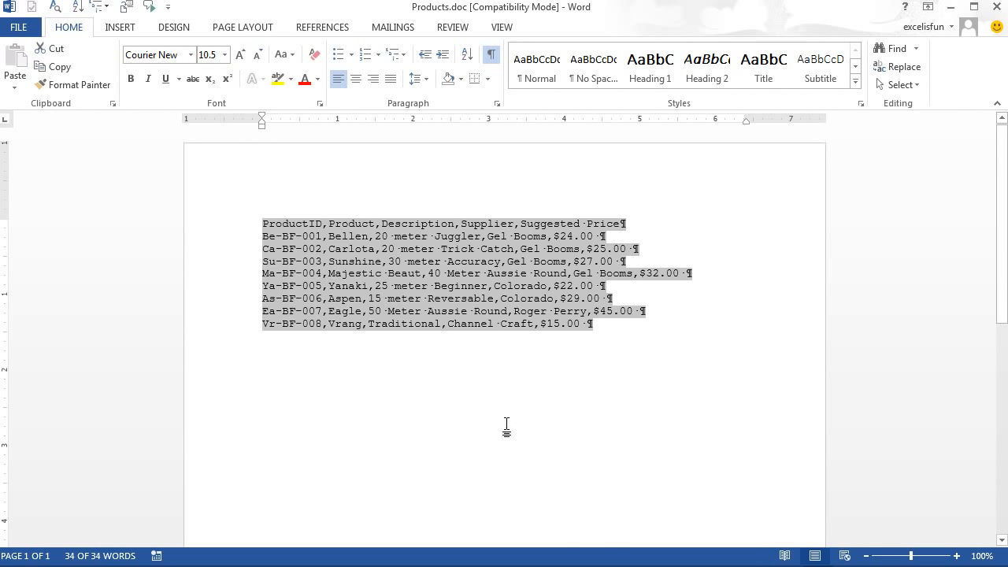
key(ctrl+c)
key(alt+Tab)
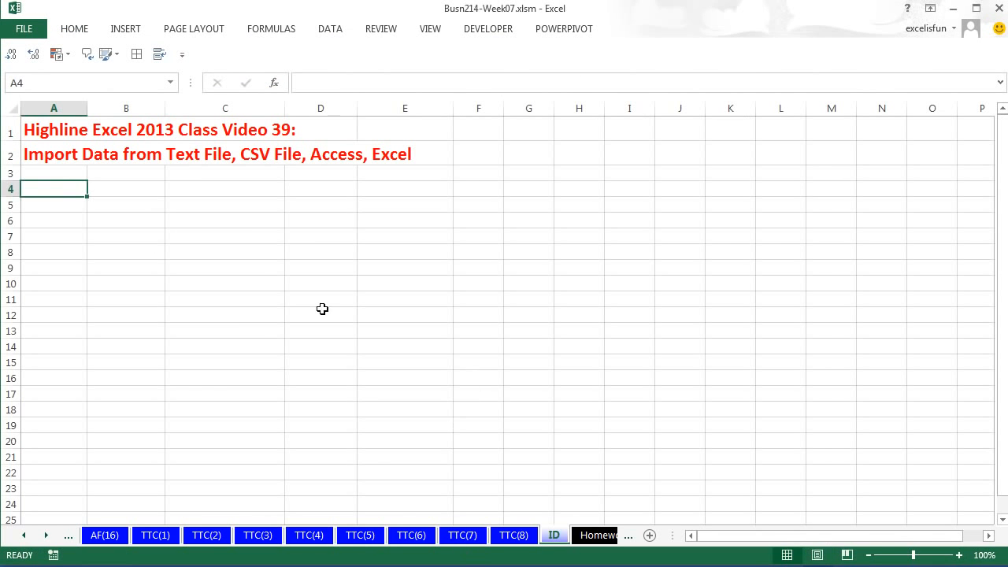
key(ctrl+v)
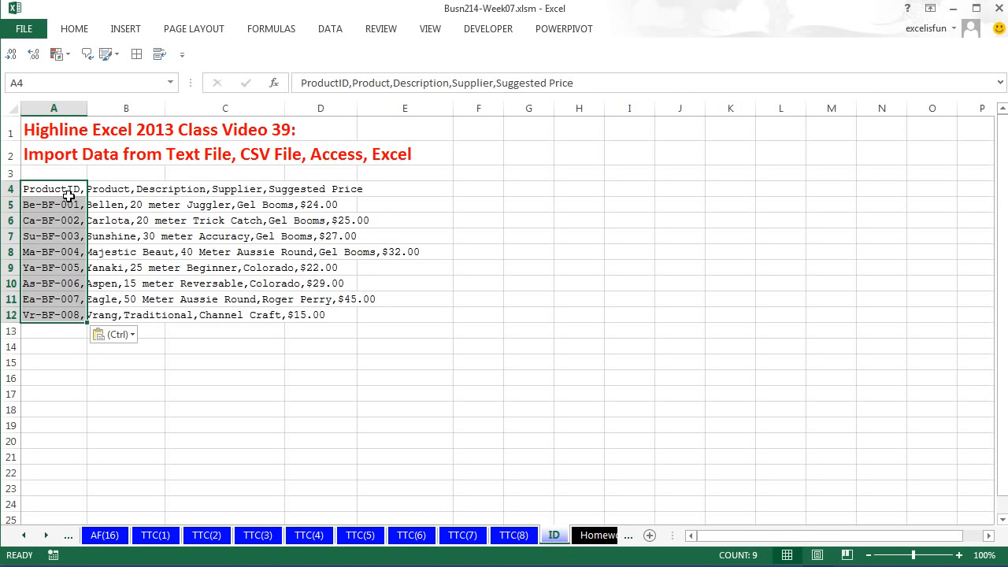
Step: Split the pasted product lines into separate columns with Text to Columns, delimited by comma as well as tab, General format, destination A4
key(alt)
key(a)
key(e)
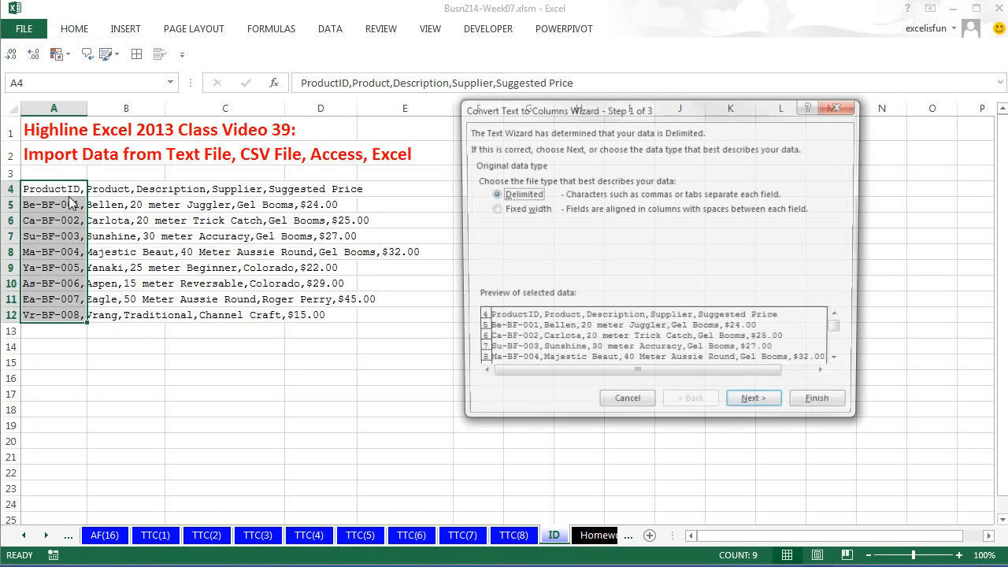
click(757, 406)
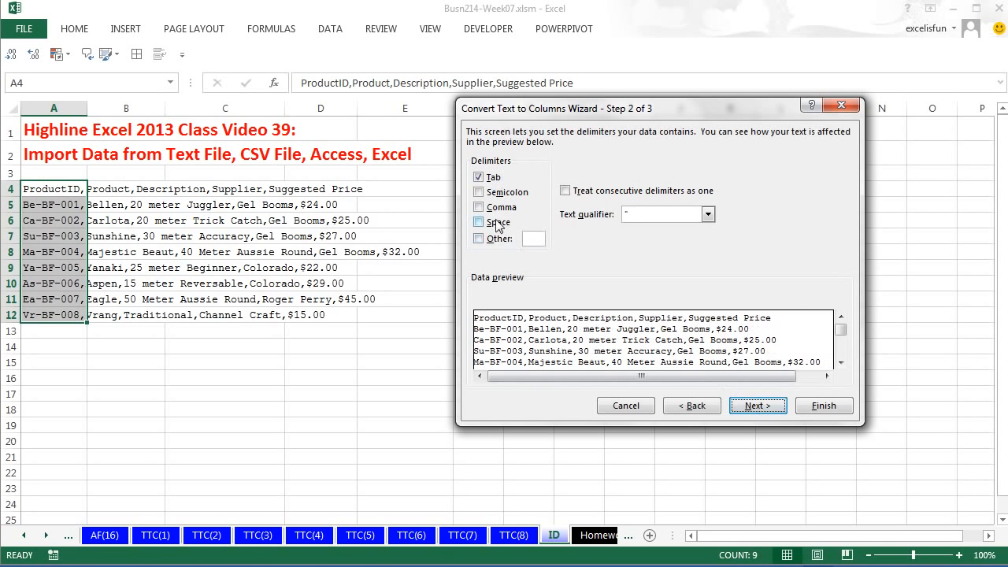
click(479, 208)
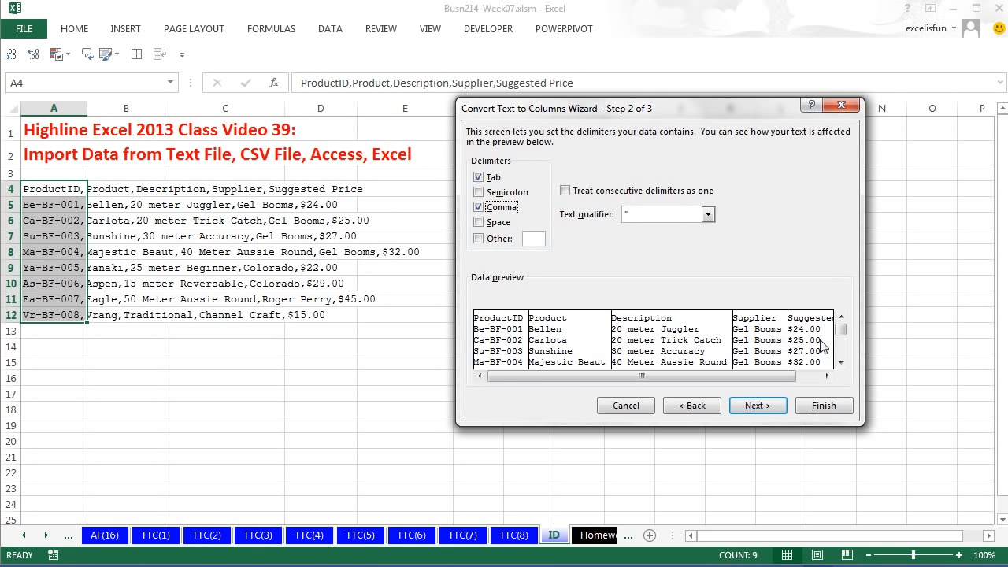
click(754, 408)
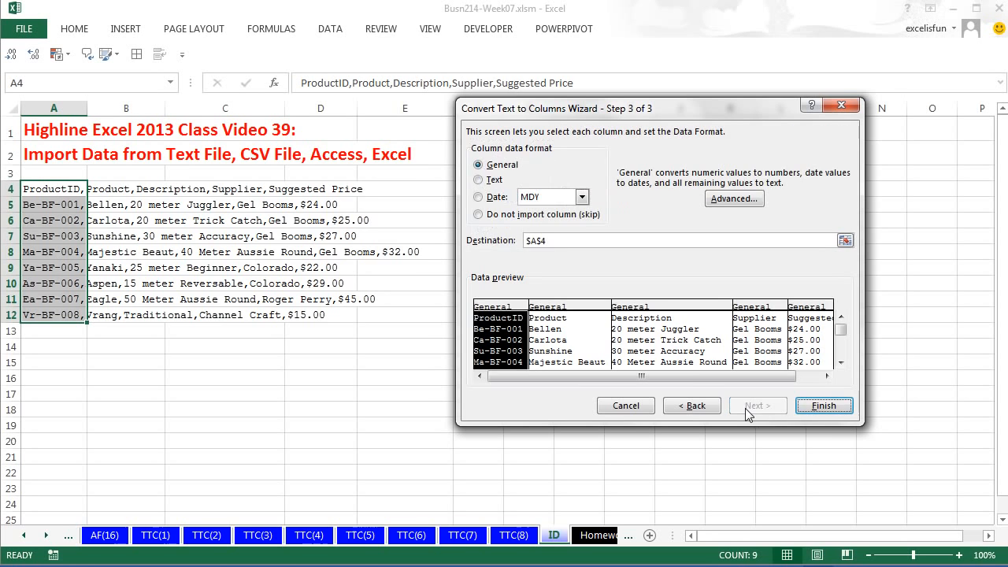
click(823, 405)
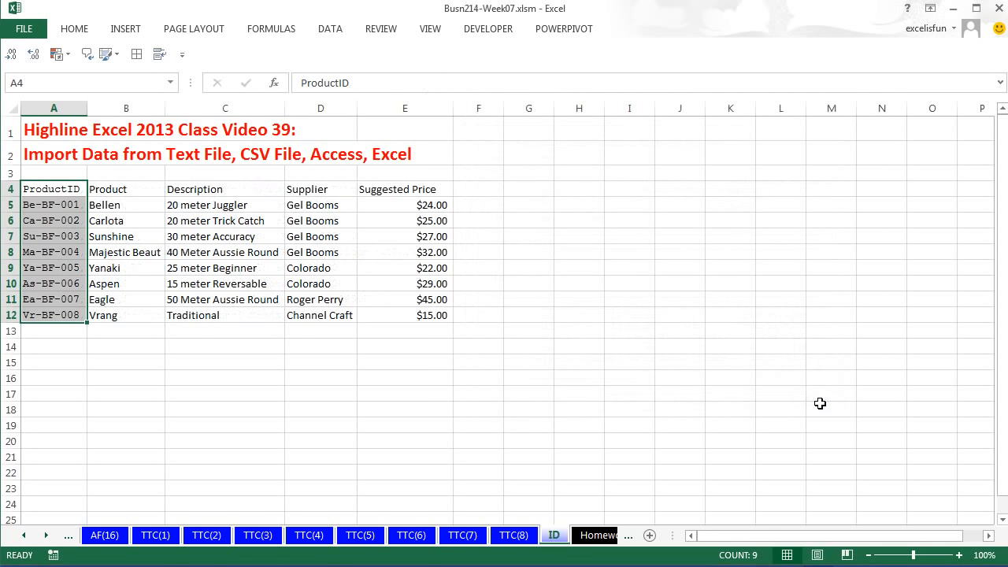
Step: Autofit columns A and B to their contents and select cell A14 below the product table
click(156, 355)
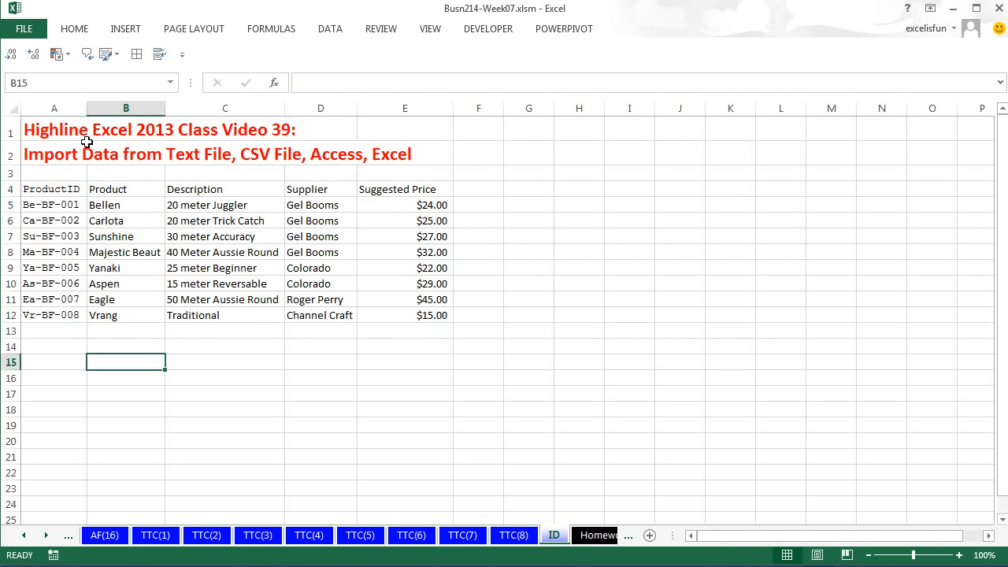
double_click(87, 108)
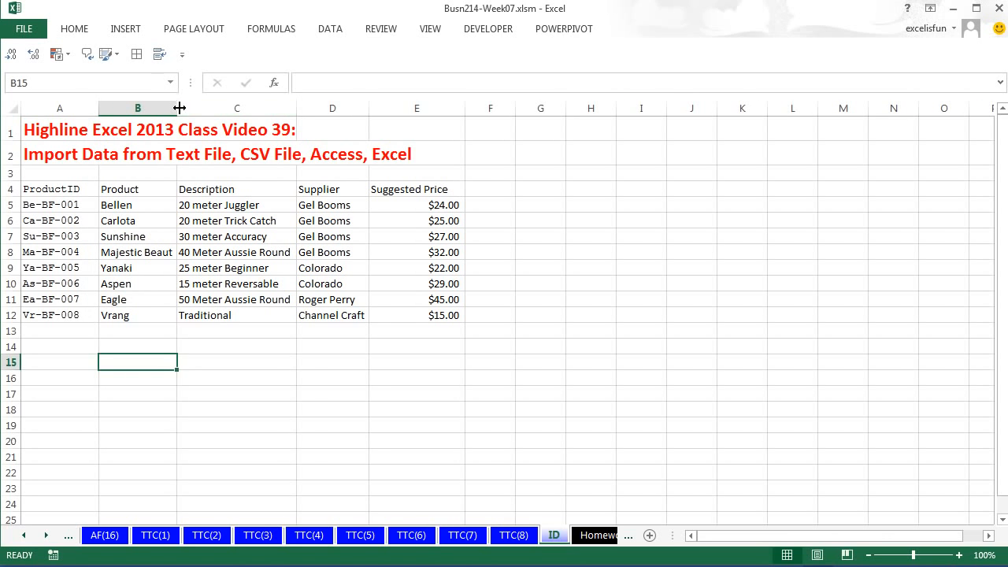
double_click(177, 104)
click(41, 350)
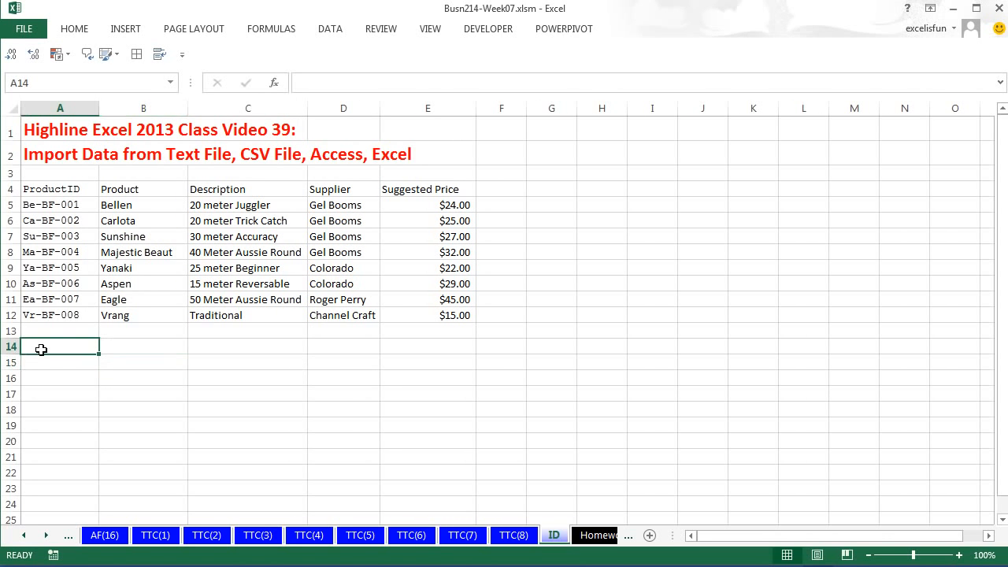
Step: Open Products.txt from the Product folder in Notepad, examine how its fields are separated, and close it
click(334, 32)
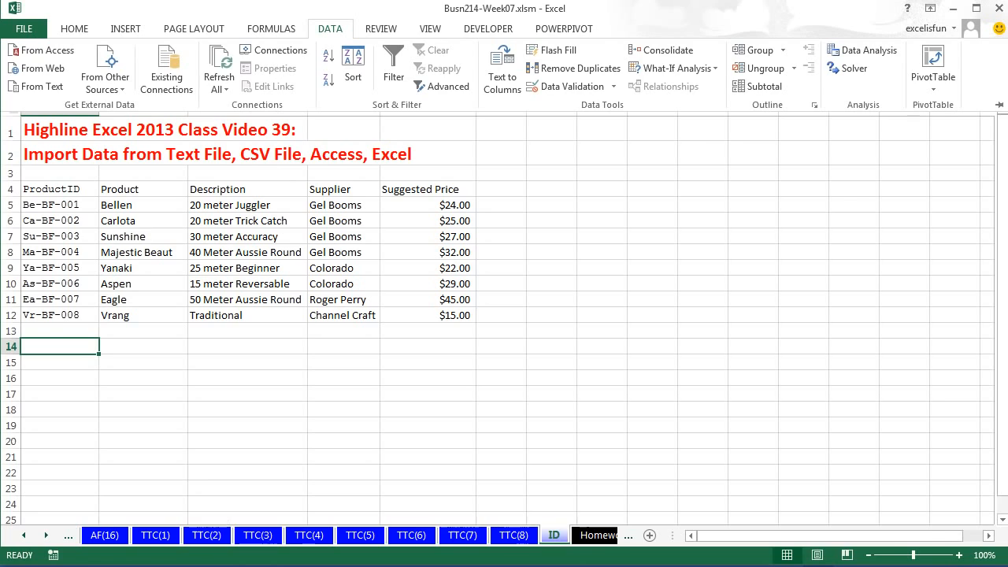
click(229, 566)
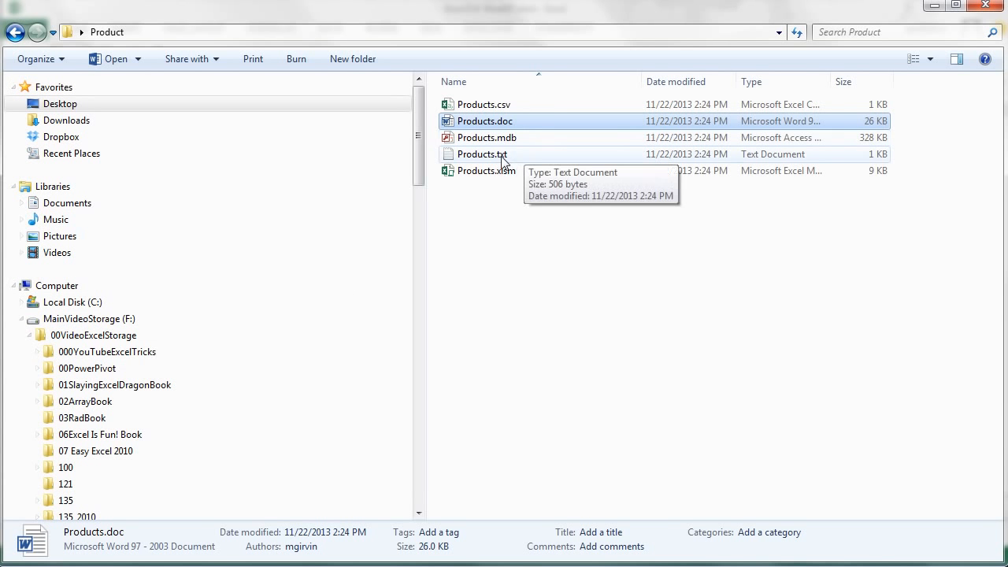
double_click(494, 156)
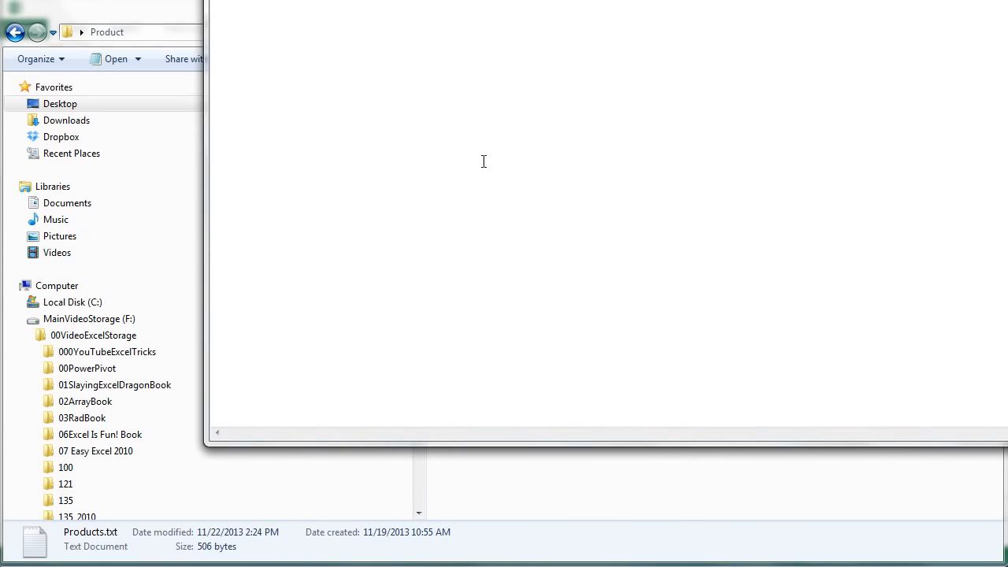
drag(579, 0, 379, 27)
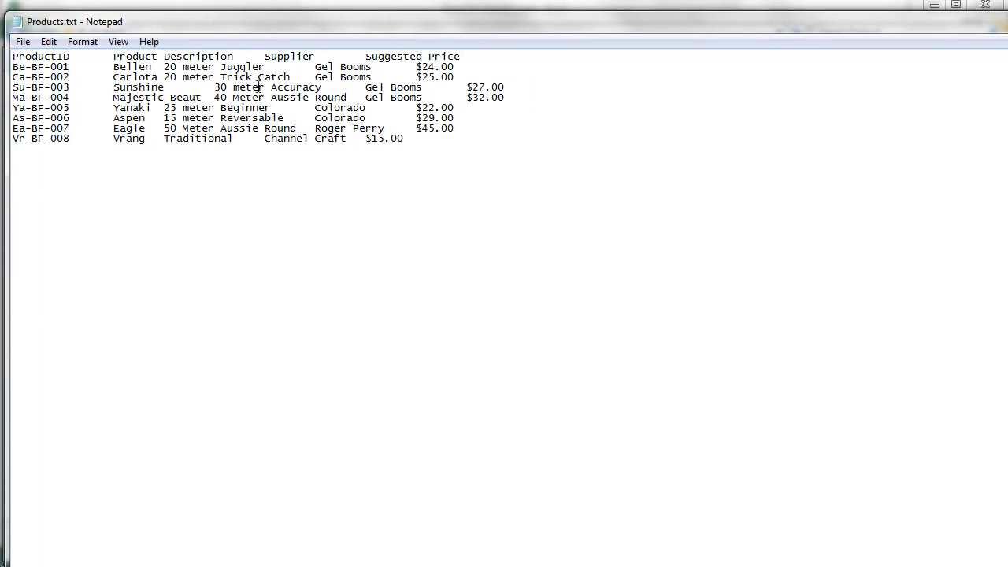
key(alt+F4)
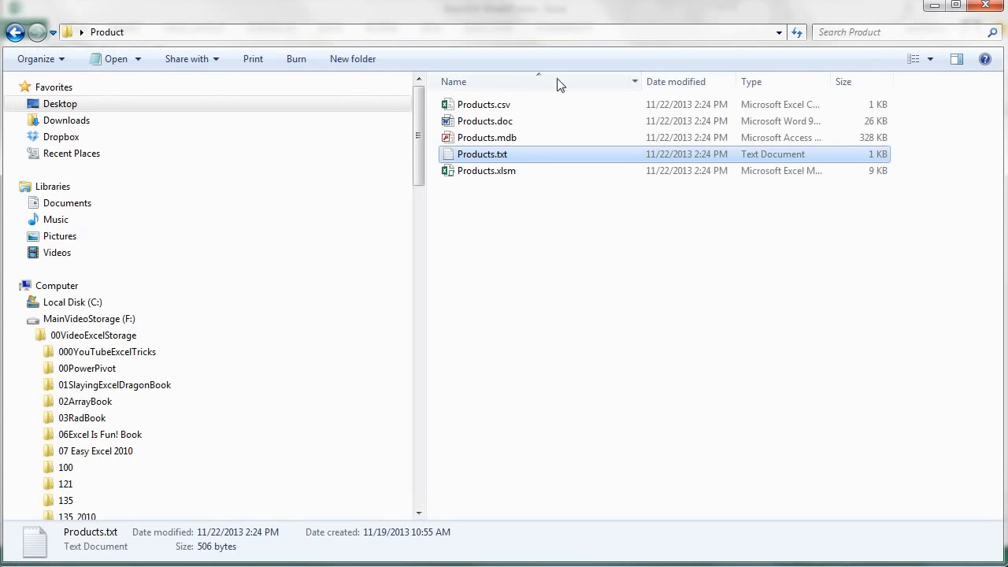
Step: Open Products.csv from the Product folder in Excel, examine its columns, and close it
double_click(489, 108)
drag(368, 0, 290, 15)
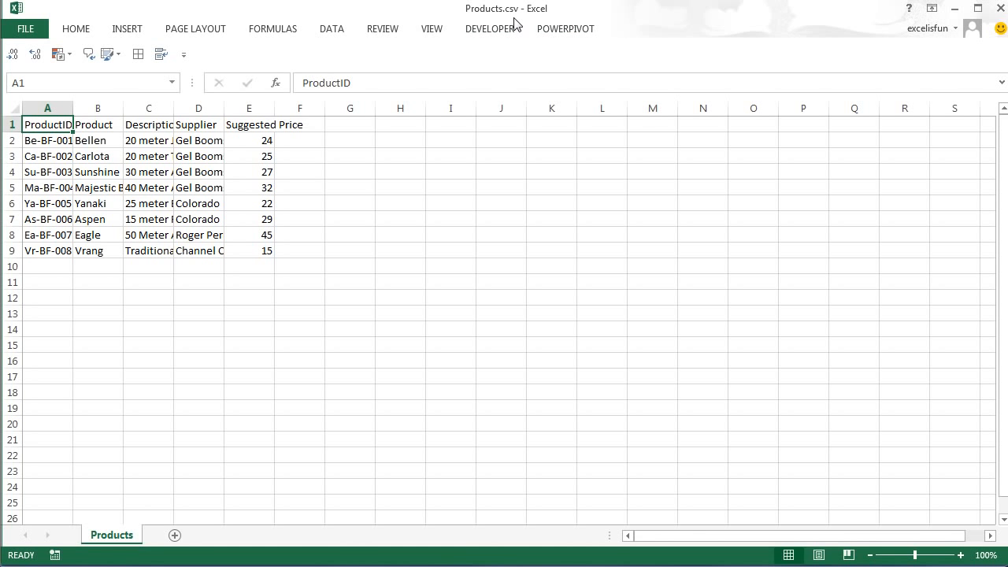
click(998, 10)
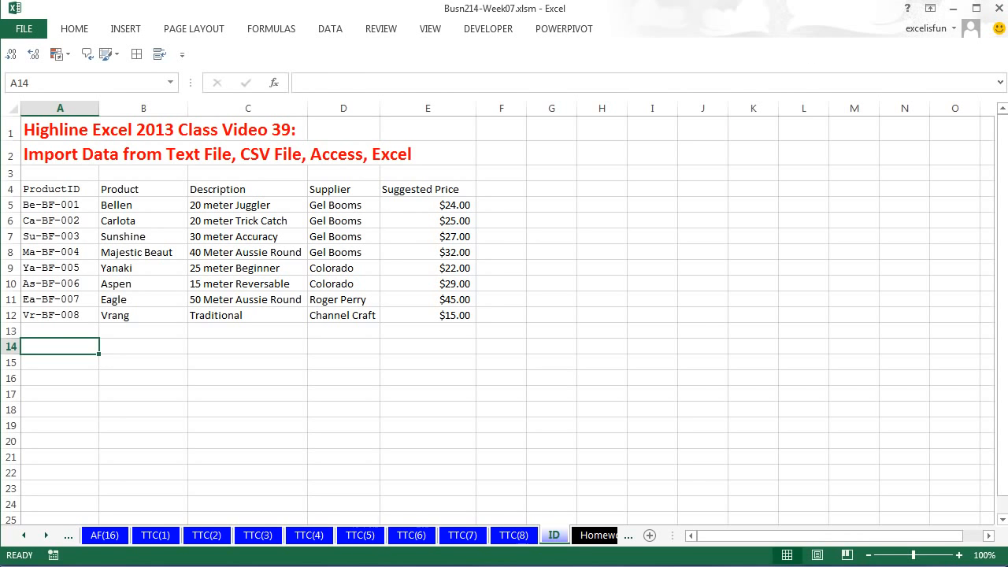
Step: In Word, open Products.txt from the Product folder with the file type set to All Files, examine its separator characters, and close it
mouse_move(535, 552)
click(448, 517)
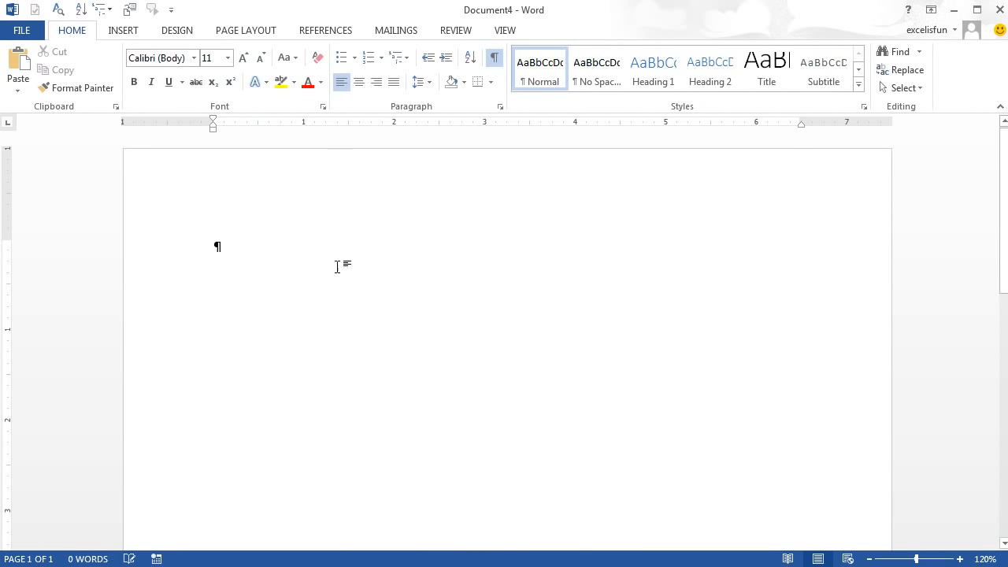
key(ctrl+o)
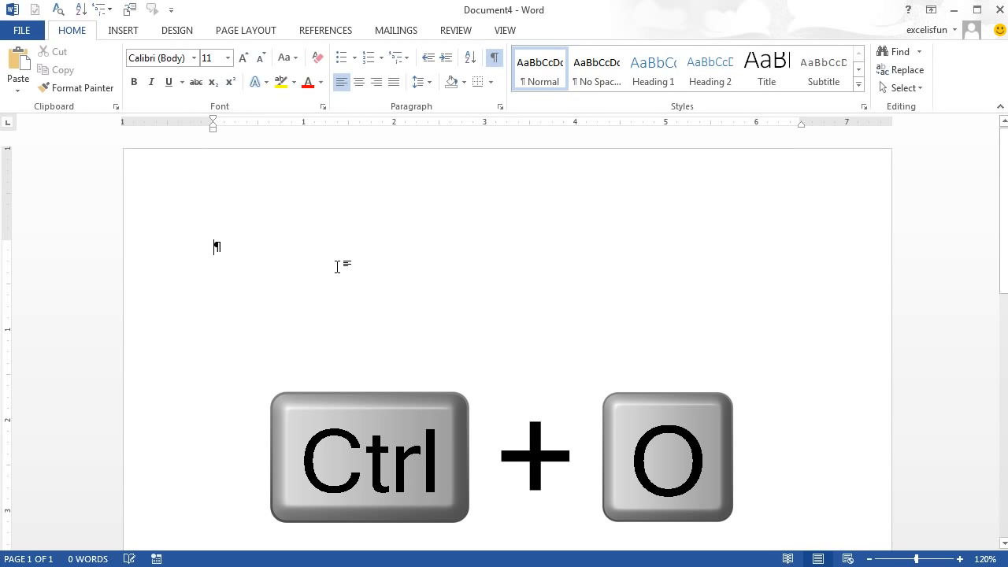
click(258, 261)
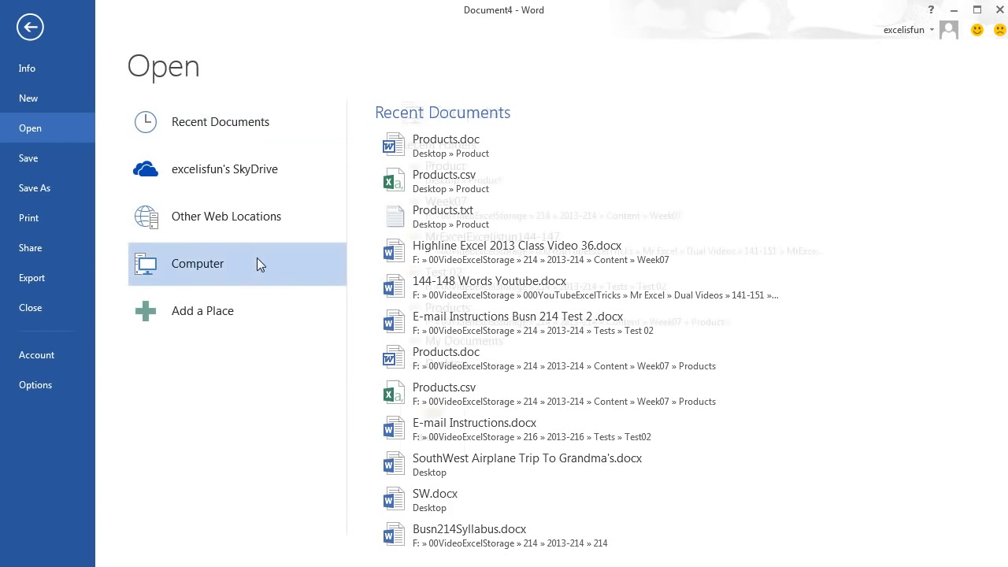
click(401, 424)
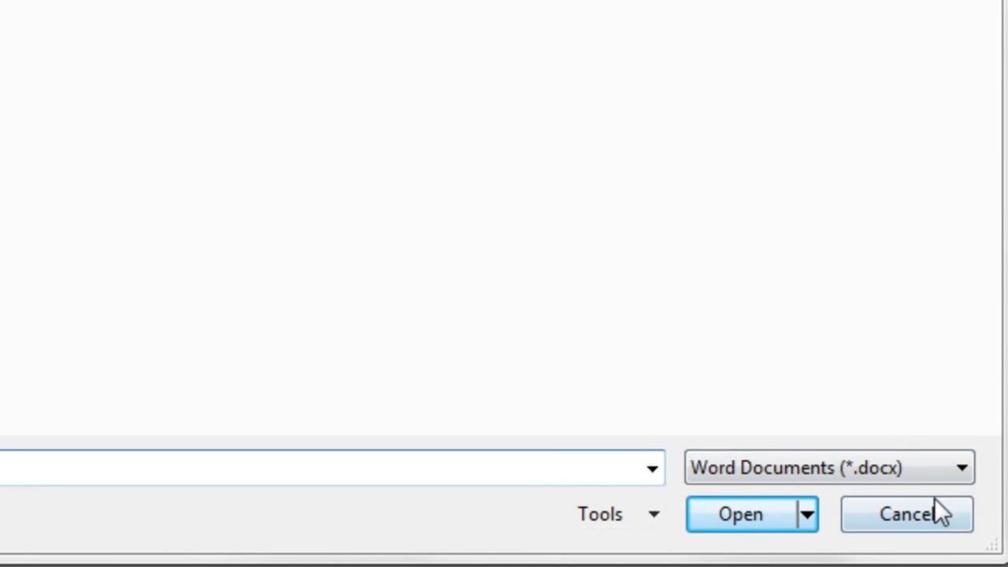
click(964, 467)
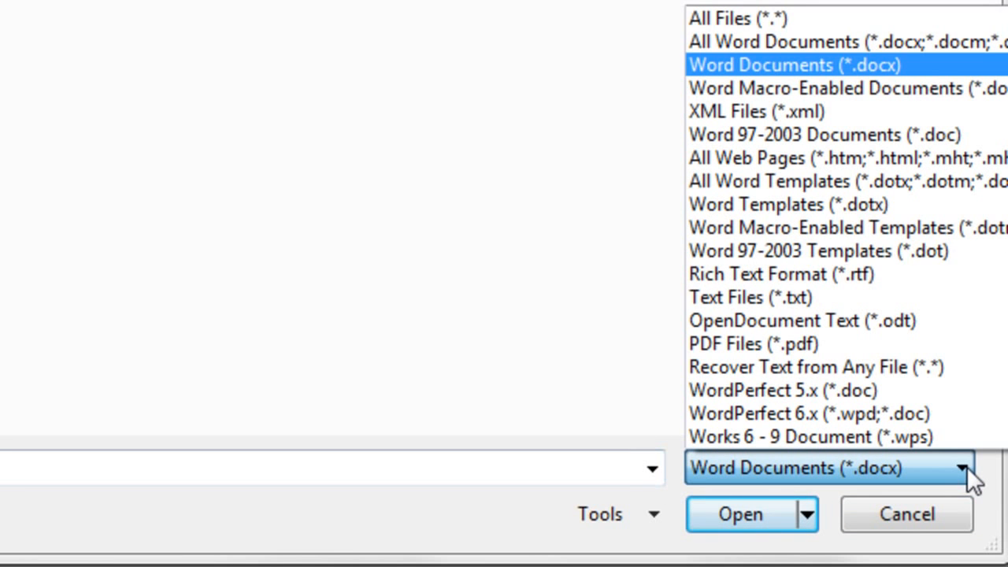
click(700, 24)
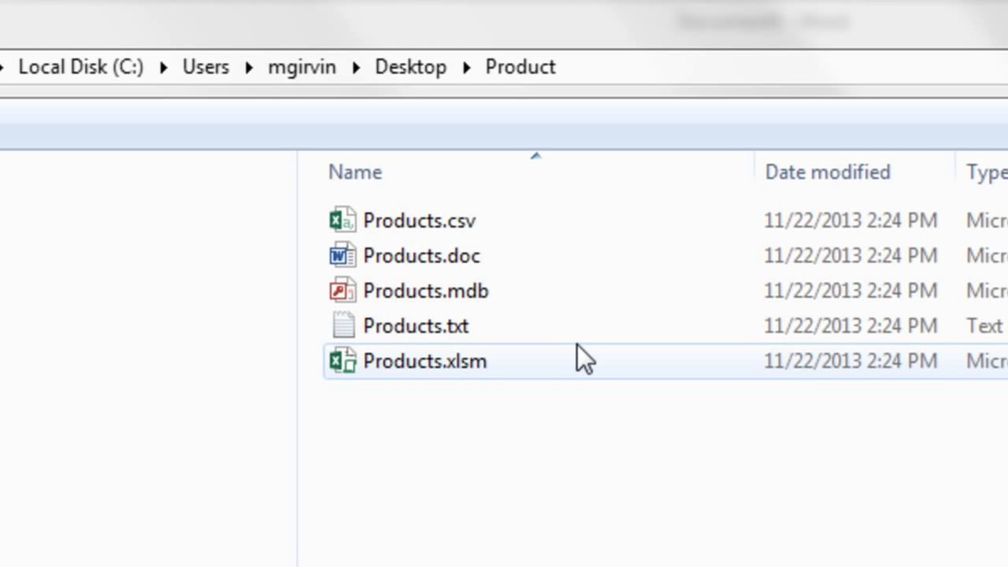
double_click(406, 337)
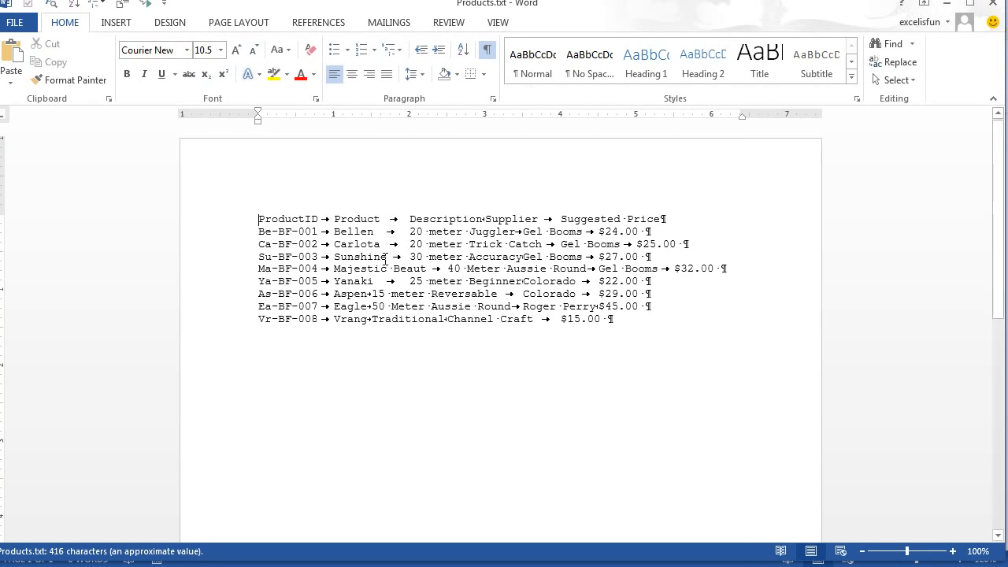
click(994, 7)
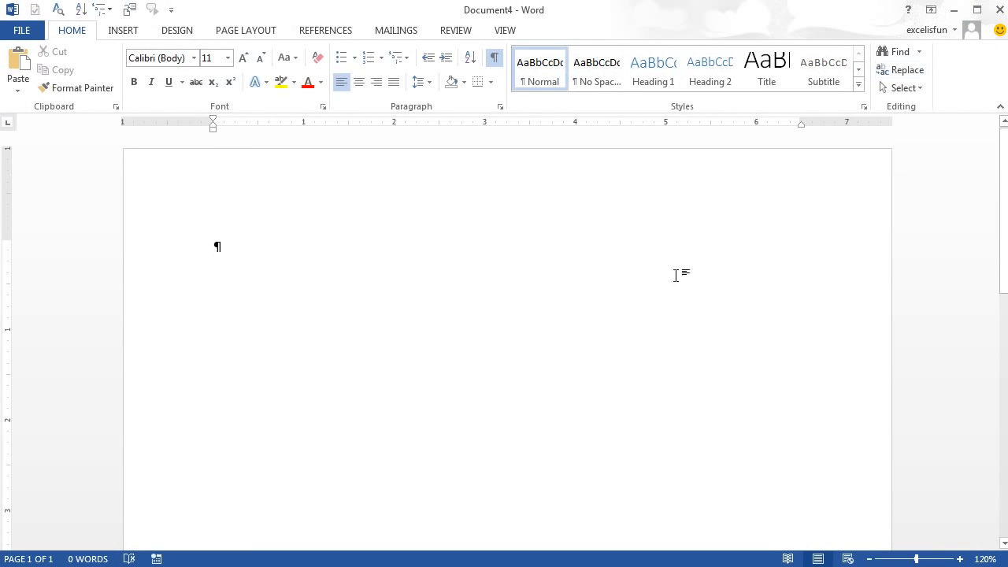
Step: In Word, open Products.csv from the Product folder on the desktop, examine its separator characters, and close it
key(ctrl+o)
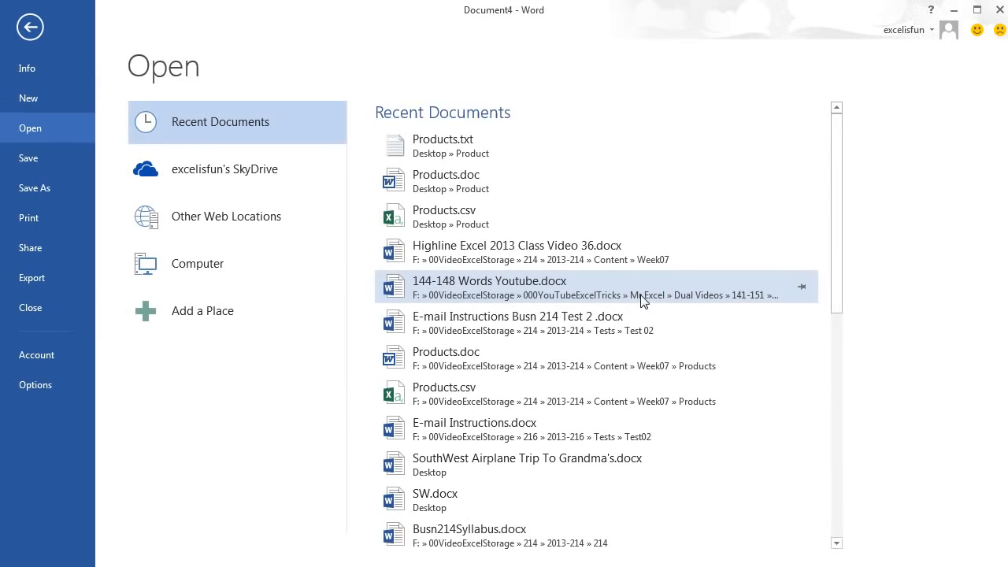
click(190, 256)
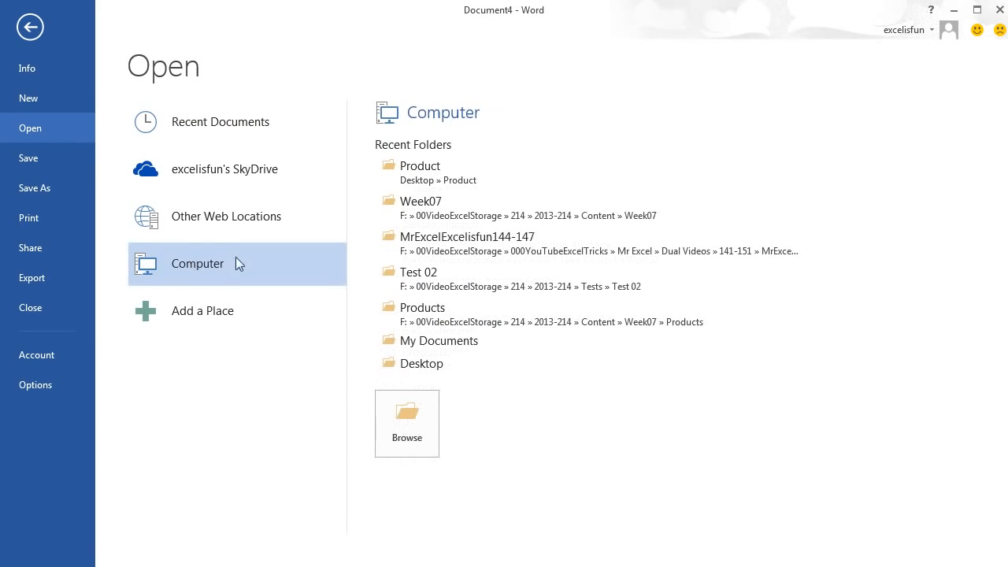
click(427, 421)
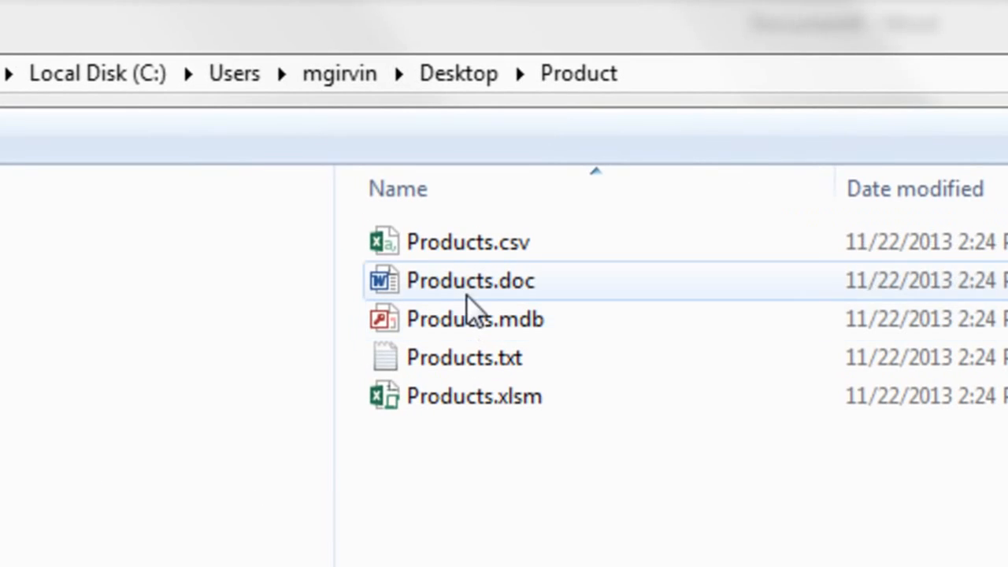
double_click(477, 249)
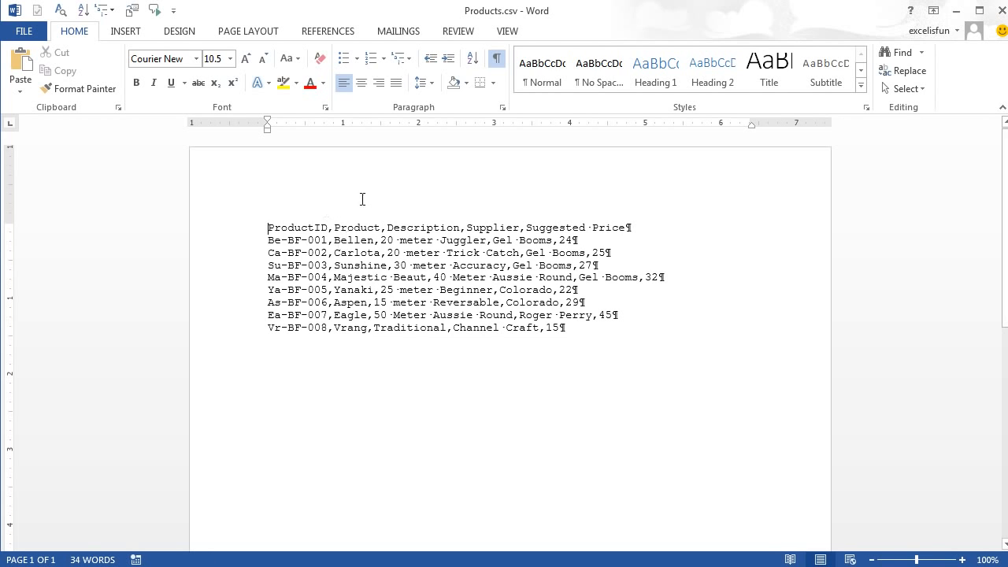
click(1000, 13)
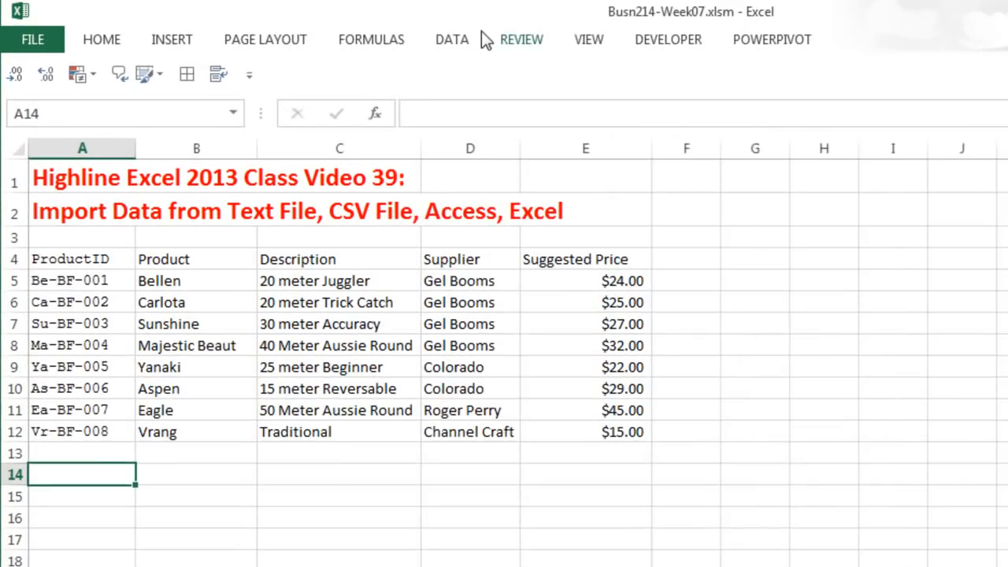
Step: In Excel, start a text file import of Products.csv from the Product folder with the file type set to All Files
click(460, 38)
click(34, 122)
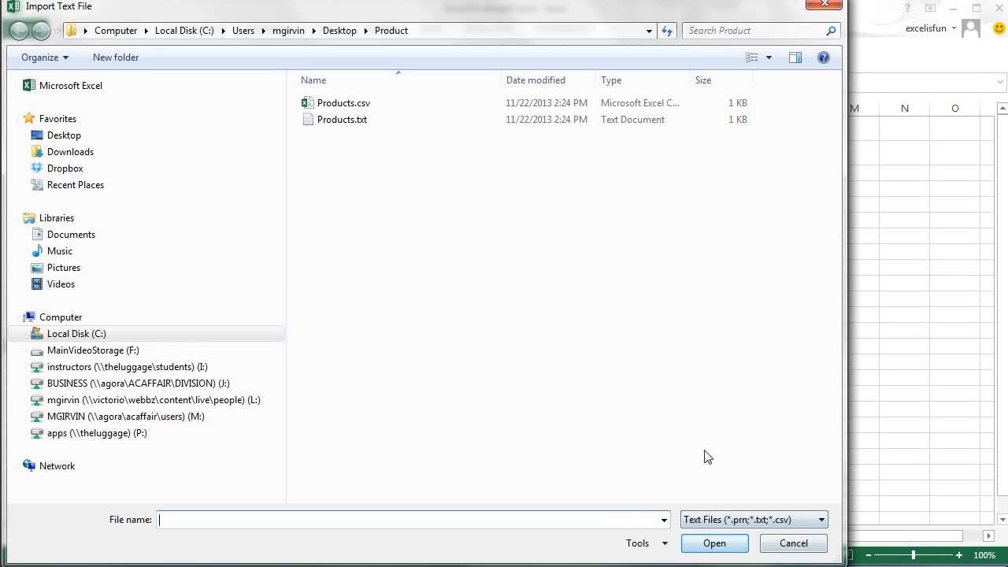
click(821, 521)
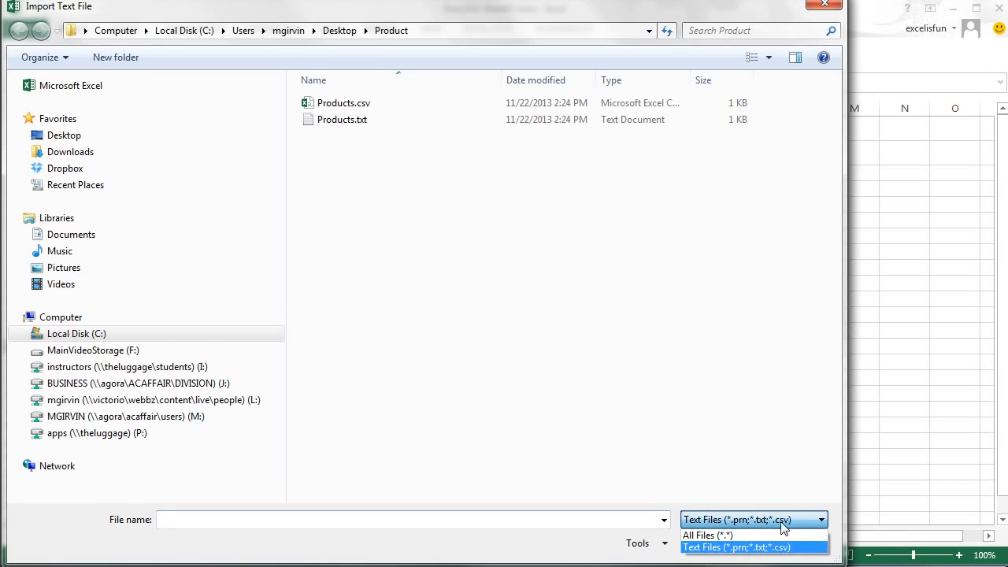
click(746, 535)
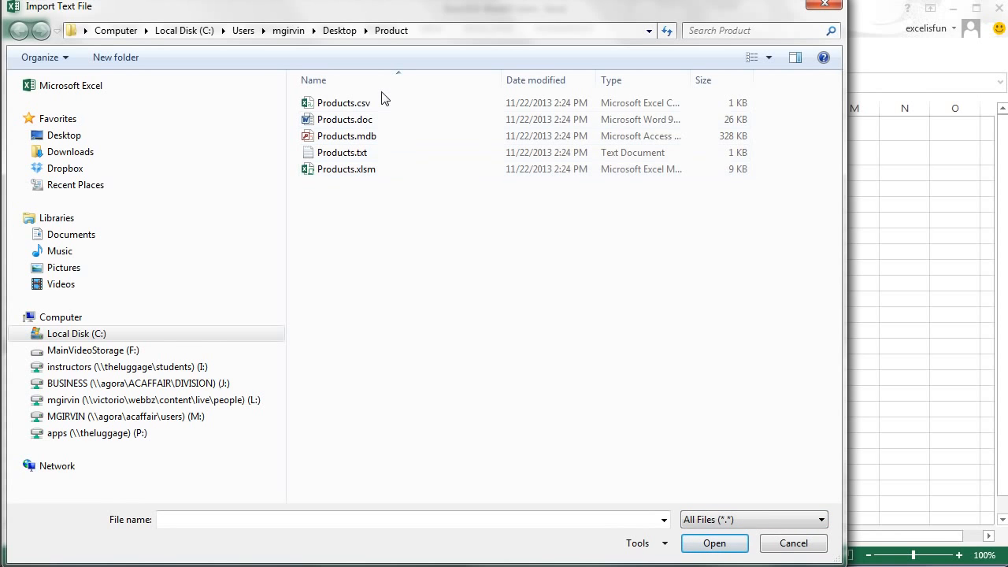
double_click(335, 104)
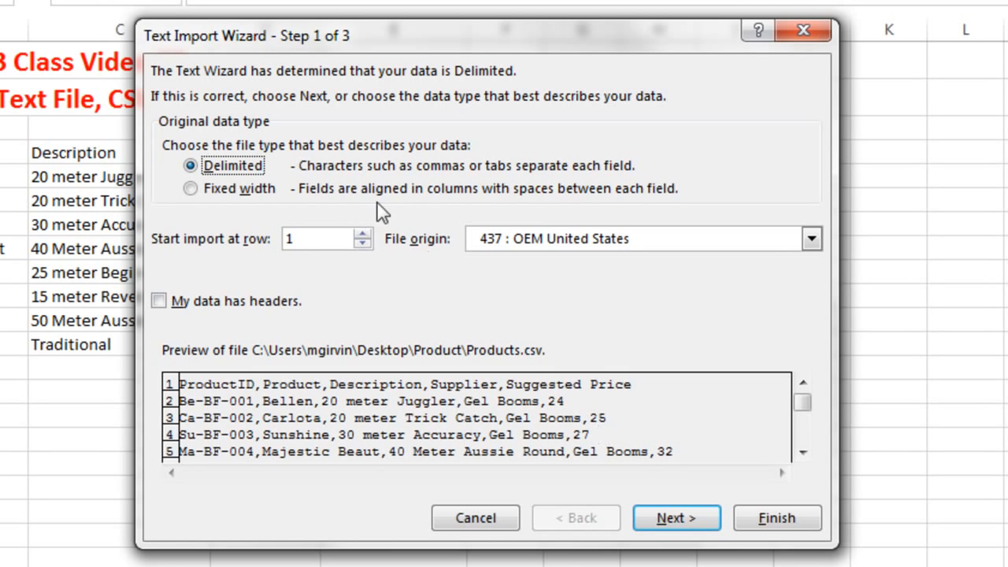
Step: Complete the Text Import Wizard for the CSV file as delimited data, with only Comma as delimiter and General column format
click(684, 518)
click(169, 139)
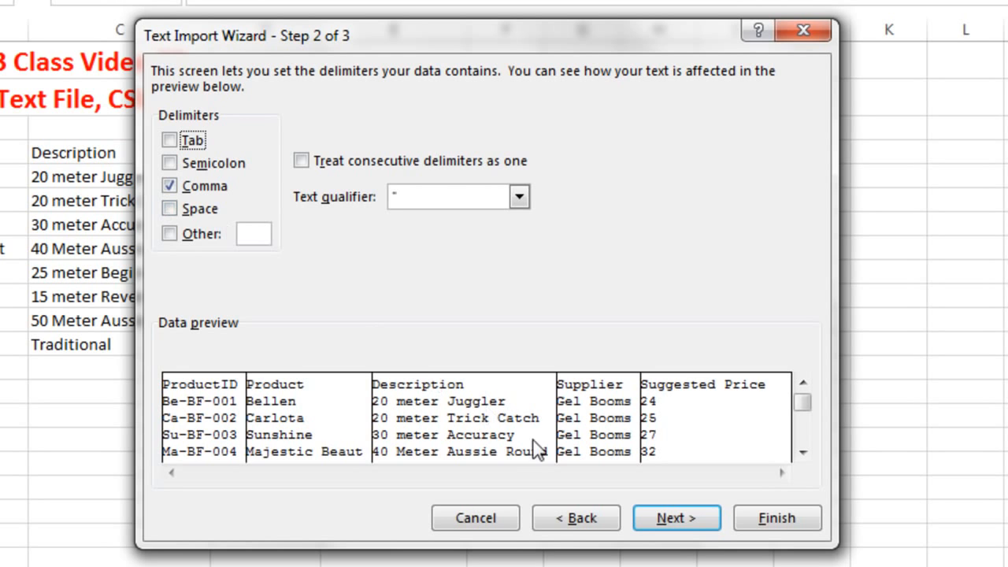
click(682, 517)
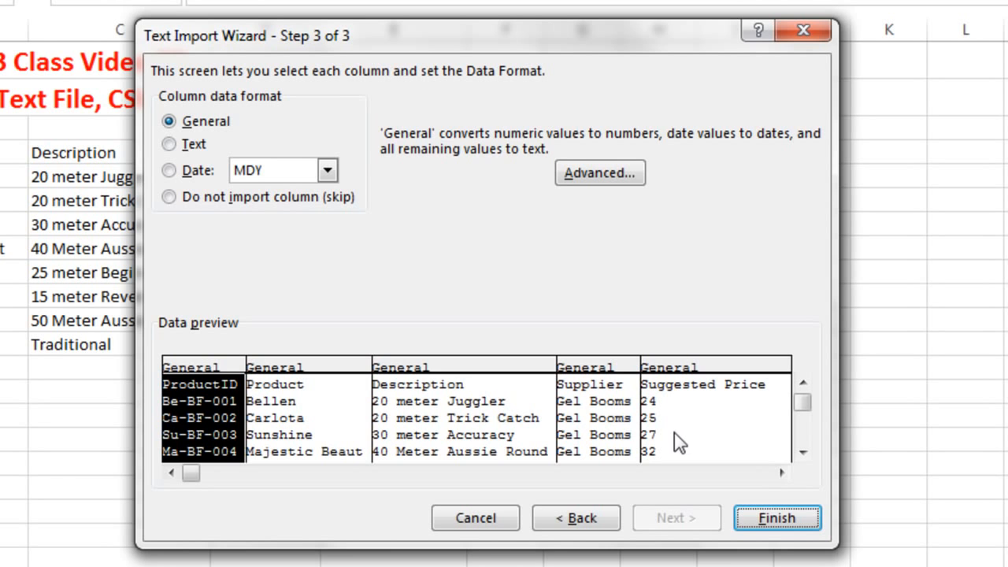
click(776, 521)
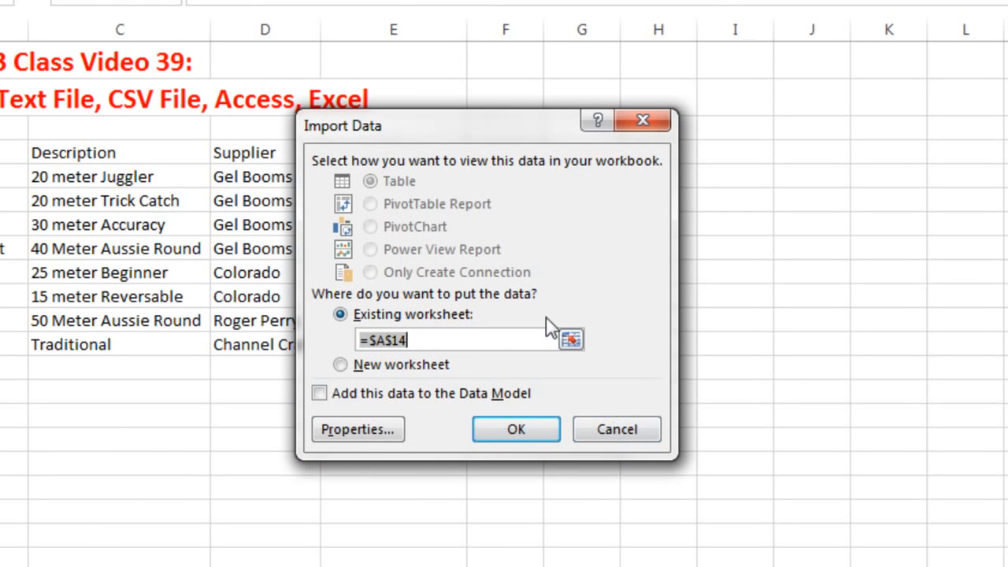
Step: Review the external data range properties while placing the CSV data at cell A14, and look at the imported range's Refresh option
click(356, 429)
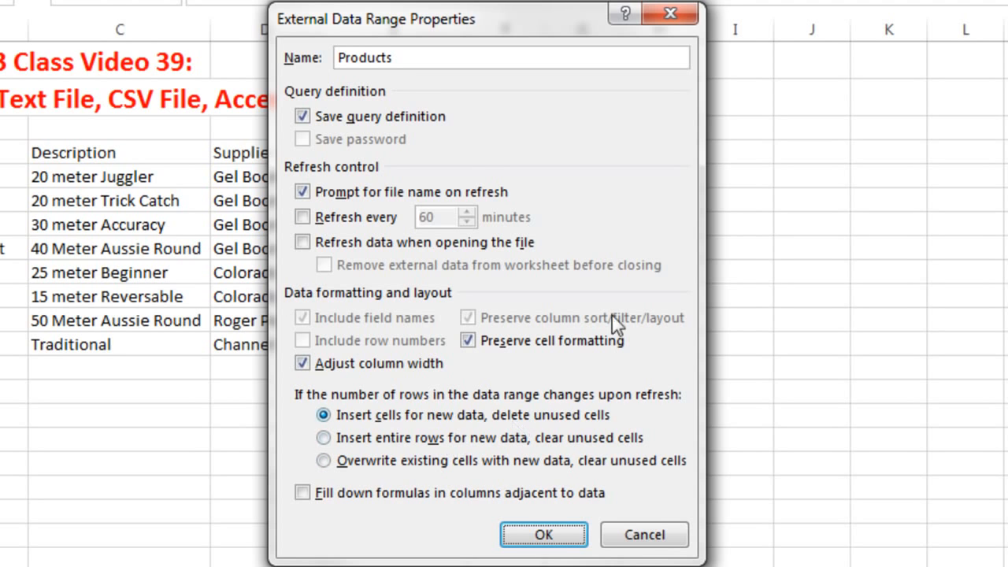
click(543, 534)
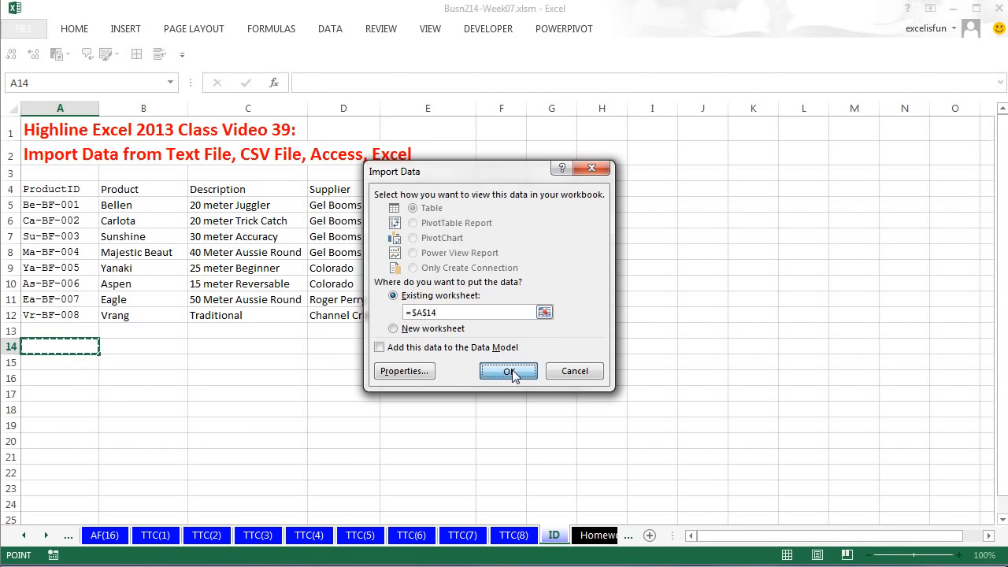
click(508, 372)
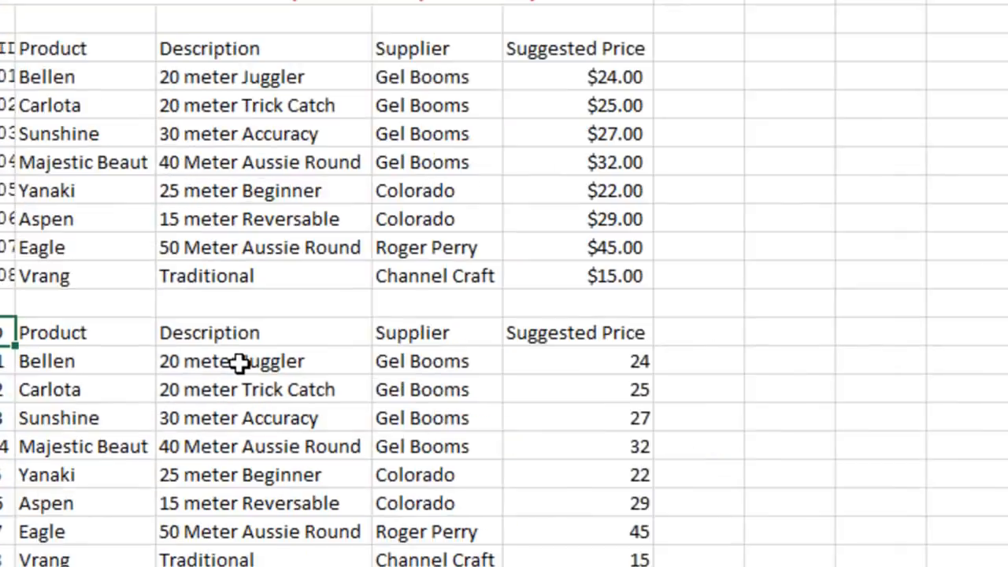
right_click(202, 363)
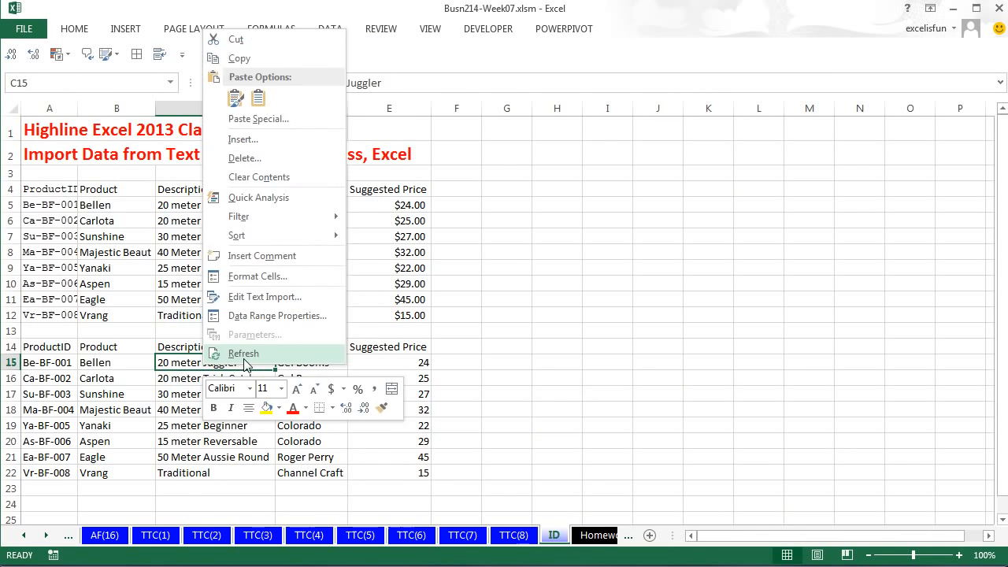
click(467, 346)
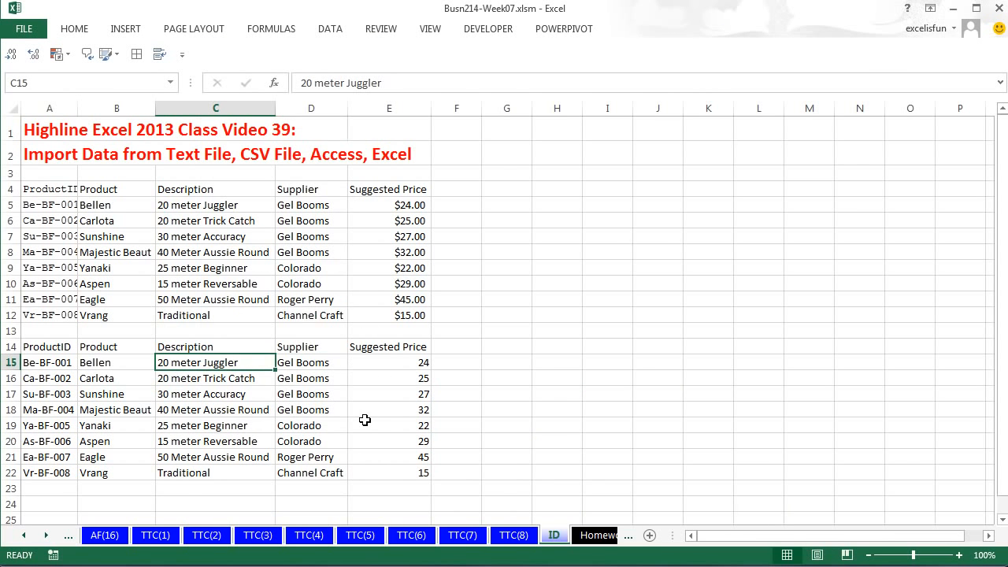
Step: Start a text file import of Products.txt from the Product folder at cell A24, below the imported CSV data
scroll(360, 413, down, 2)
click(44, 393)
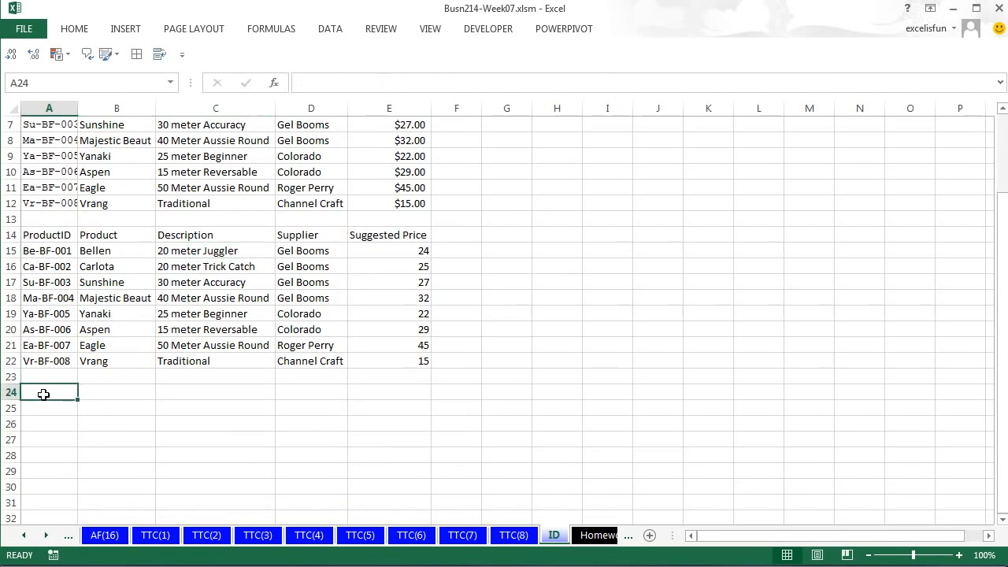
click(331, 29)
click(49, 82)
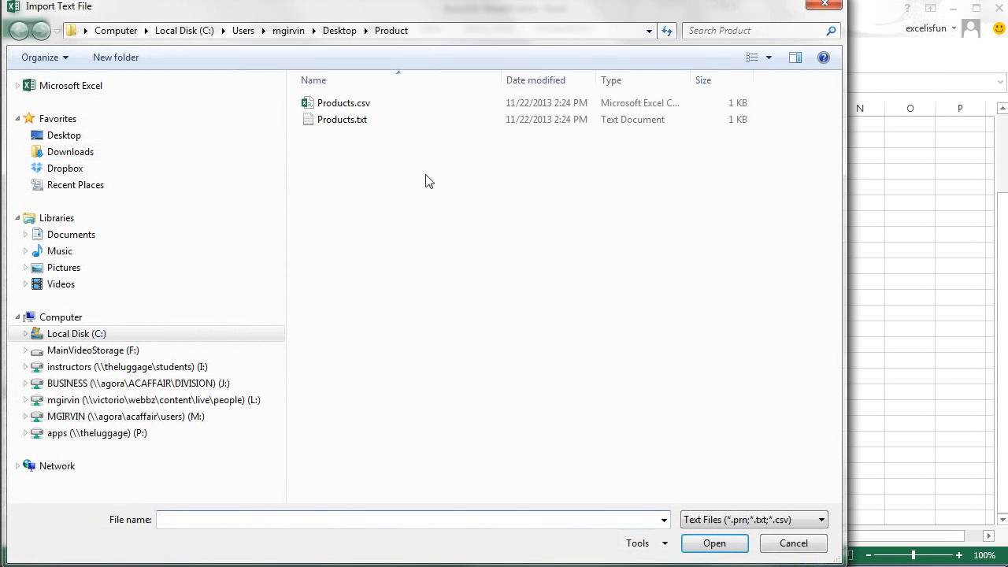
double_click(328, 120)
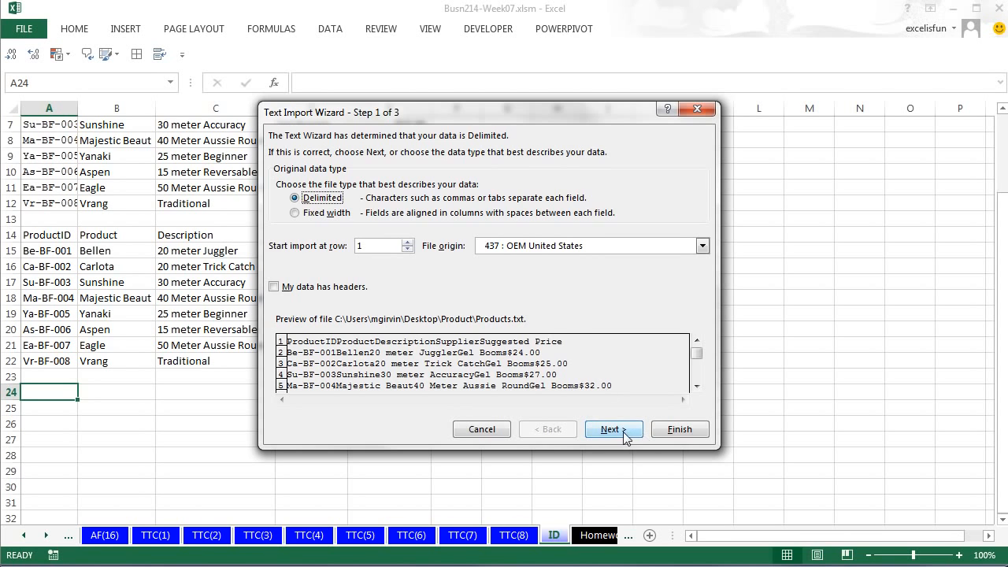
Step: Import the text file as delimited data with only Tab as delimiter and General column format, placing it at cell A24
click(627, 433)
click(276, 213)
click(286, 214)
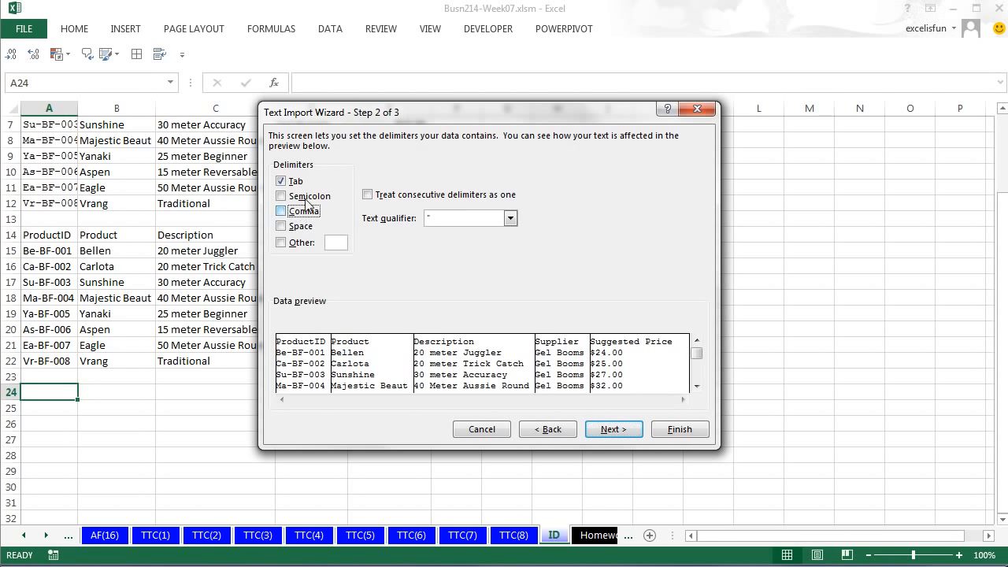
click(618, 431)
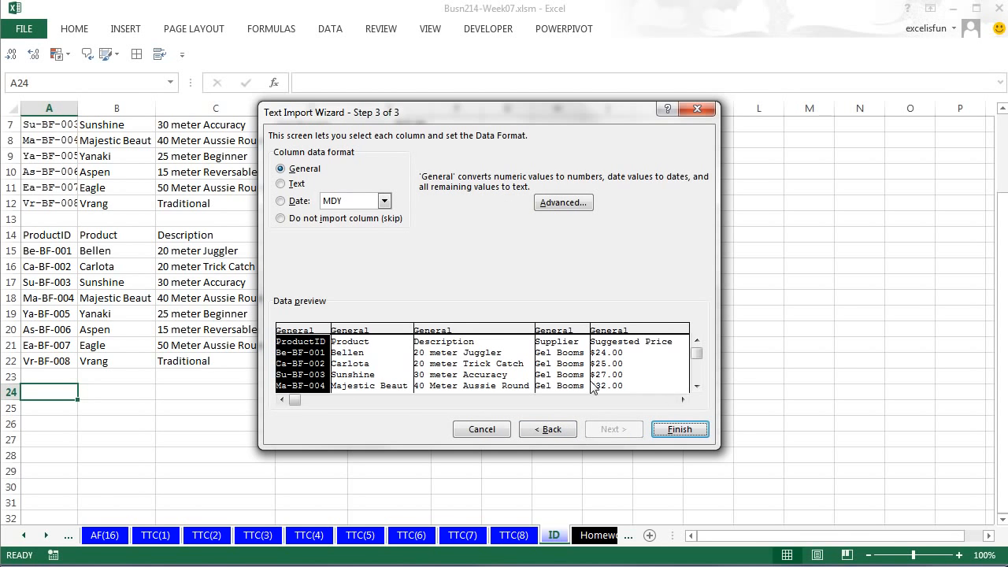
click(685, 429)
click(508, 371)
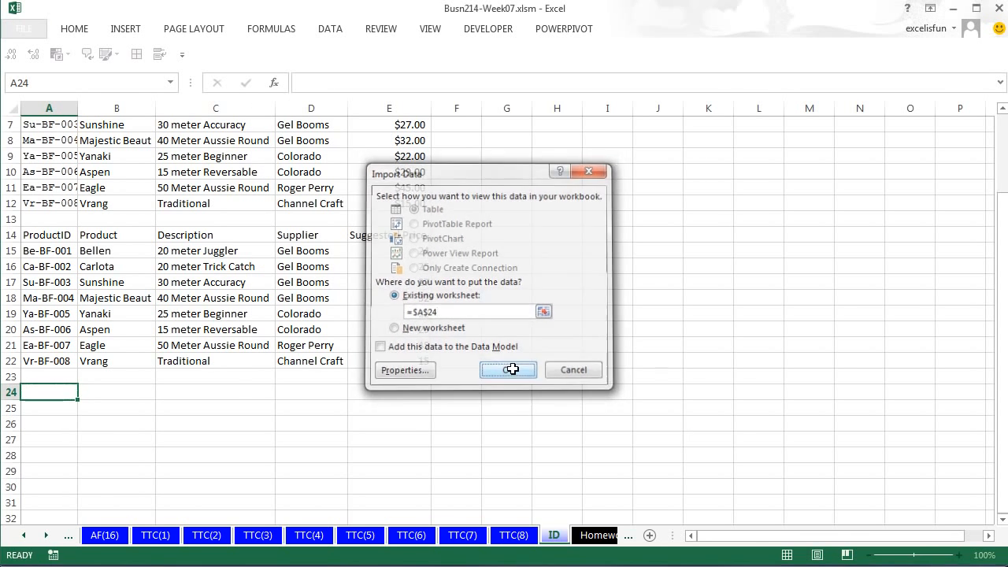
Step: Start an Access import at cell A34 using Products.mdb from the Product folder on the desktop
scroll(512, 368, down, 3)
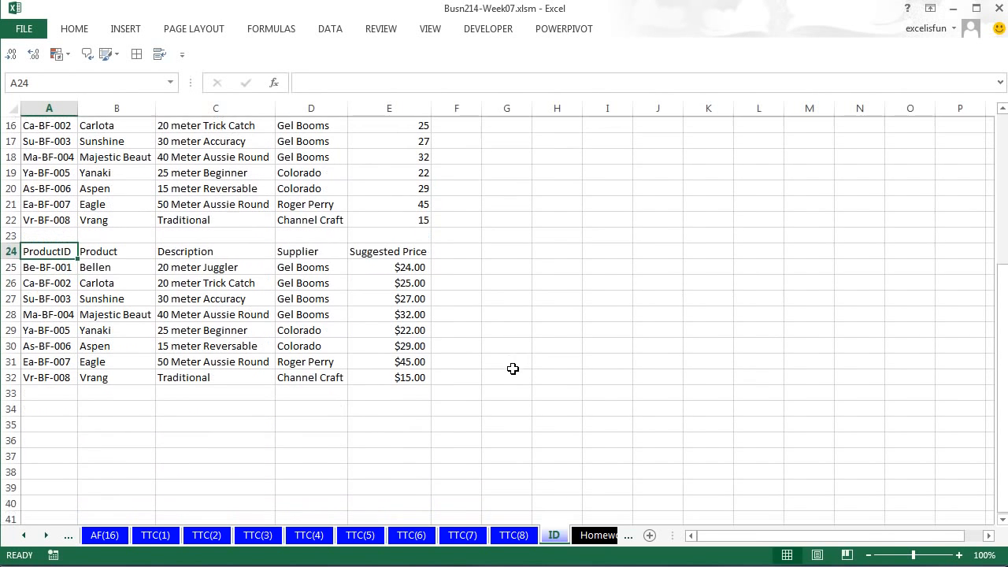
scroll(265, 365, down, 2)
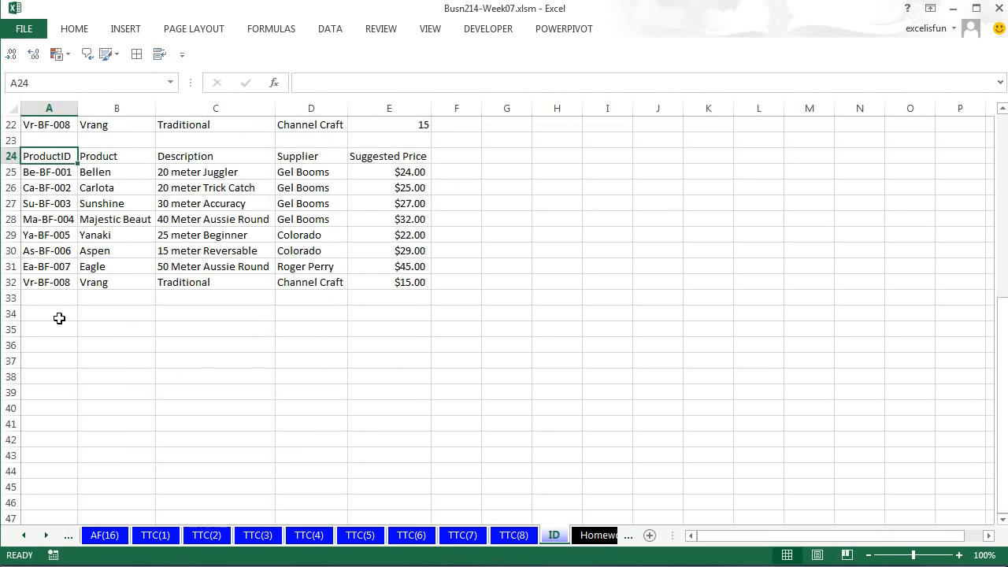
click(40, 314)
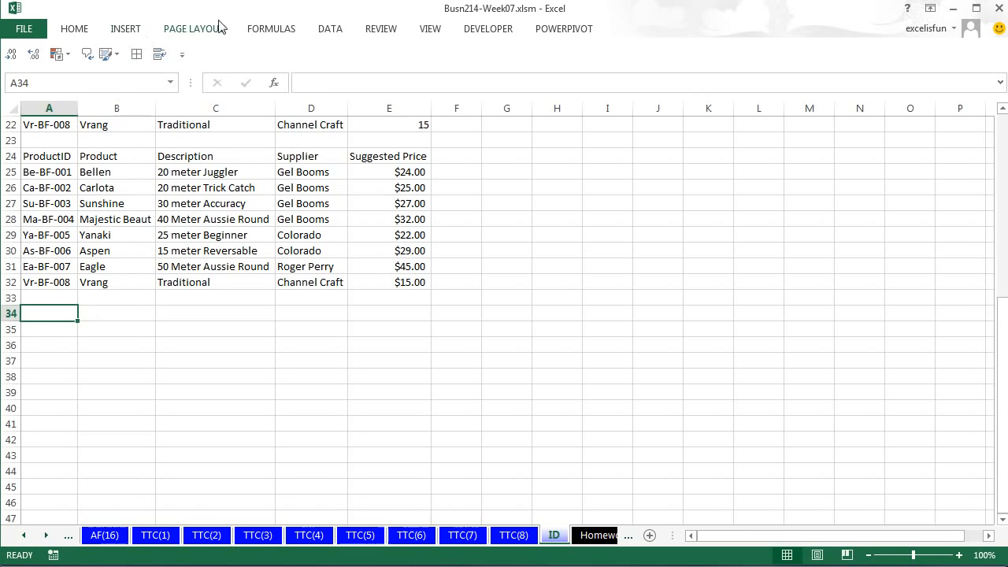
click(331, 32)
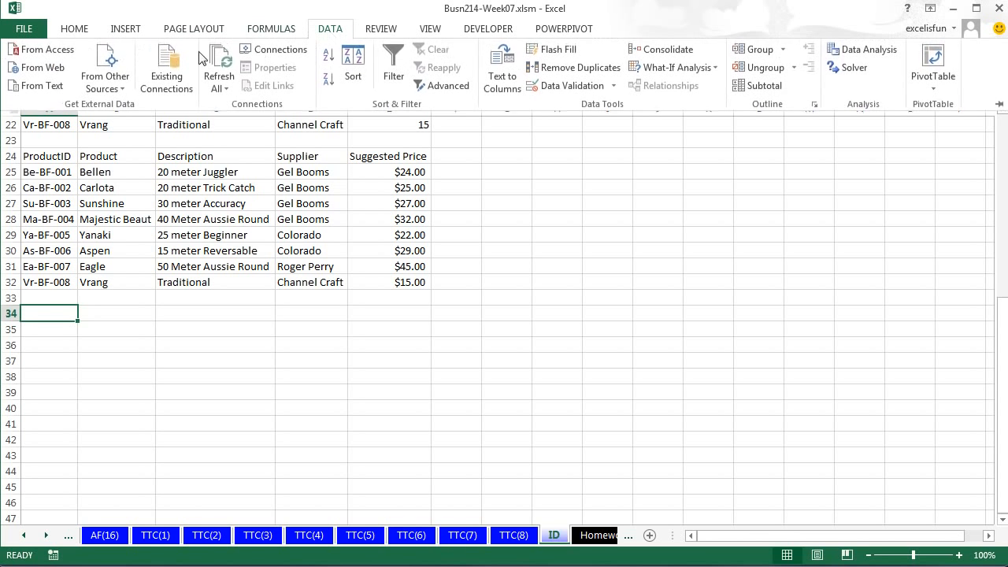
click(41, 52)
click(104, 137)
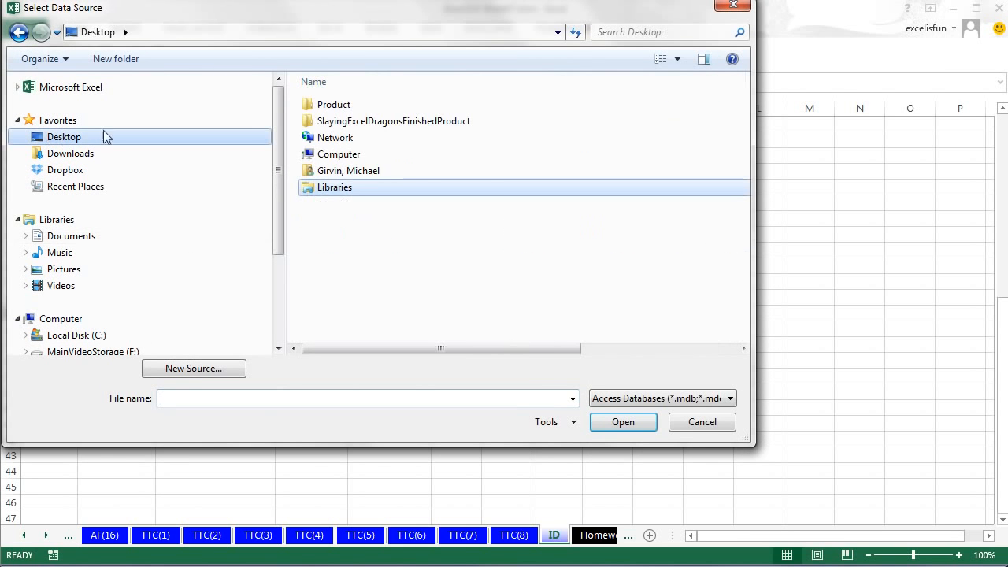
double_click(313, 107)
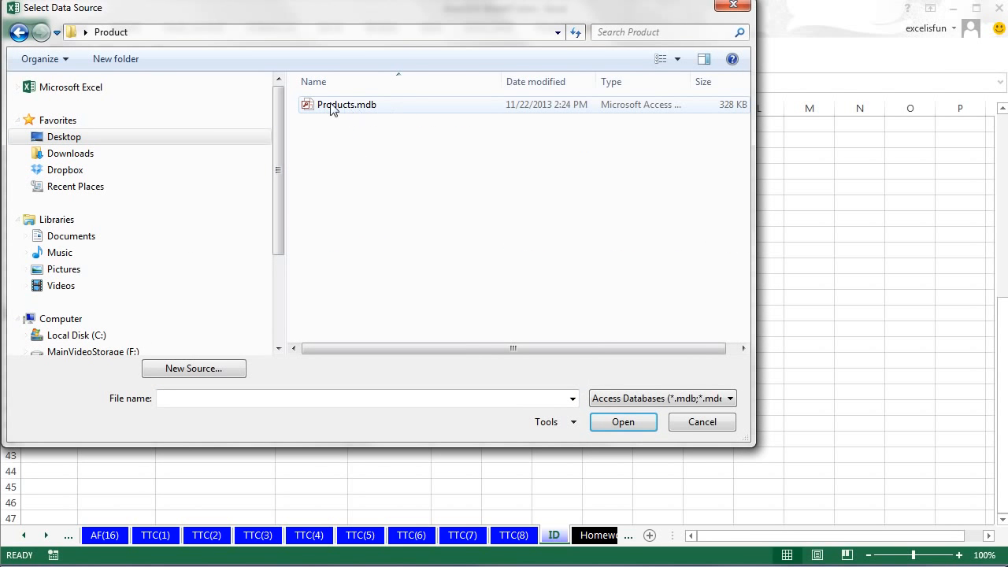
double_click(331, 107)
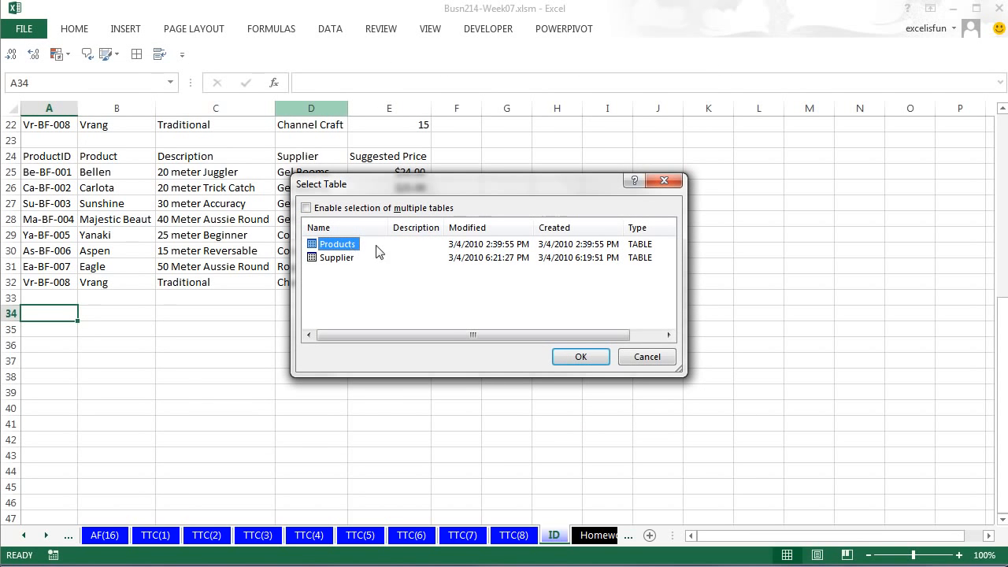
Step: Import the Products table from the Access database as a Table at cell A34, reviewing its connection's refresh settings on the way
click(581, 357)
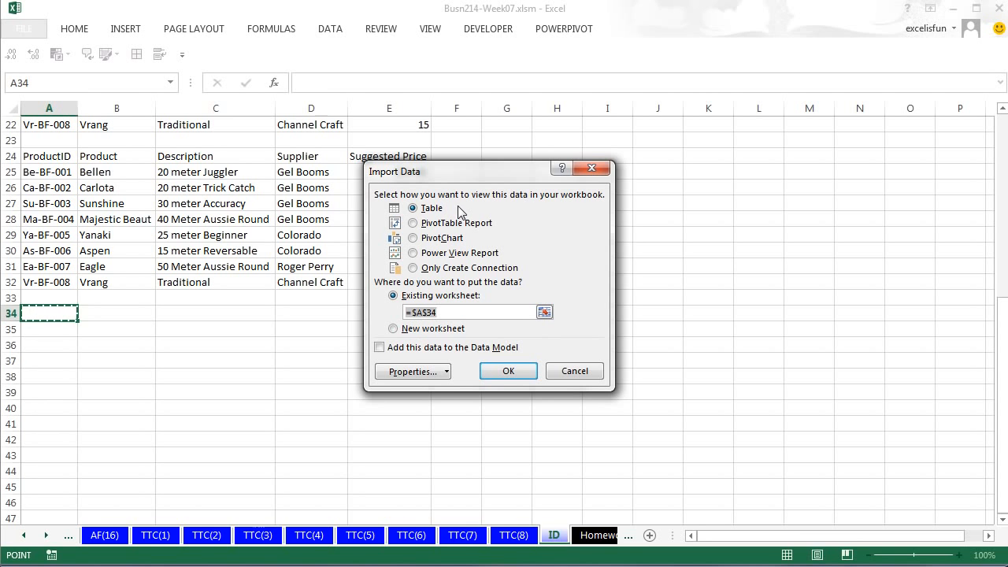
click(409, 372)
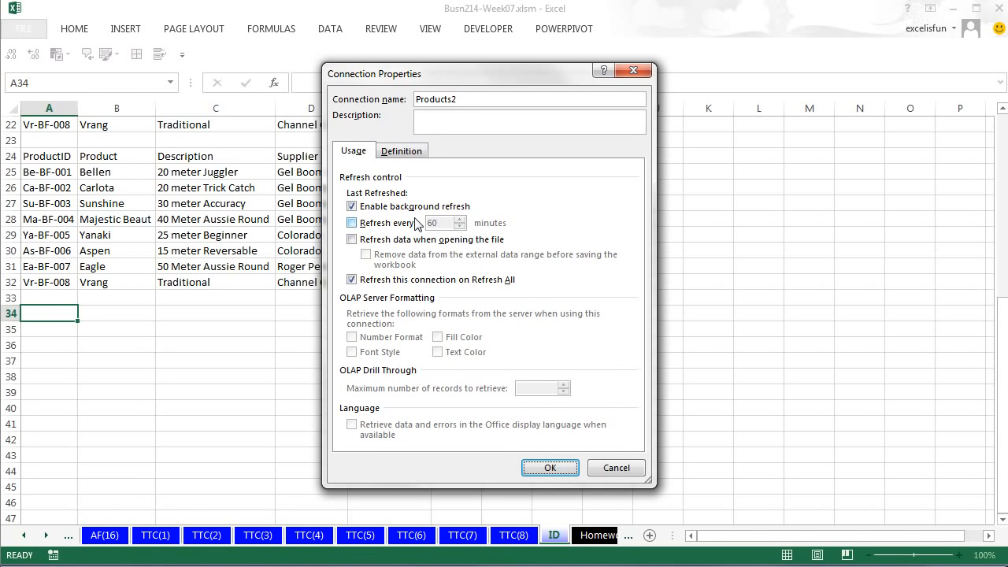
click(556, 467)
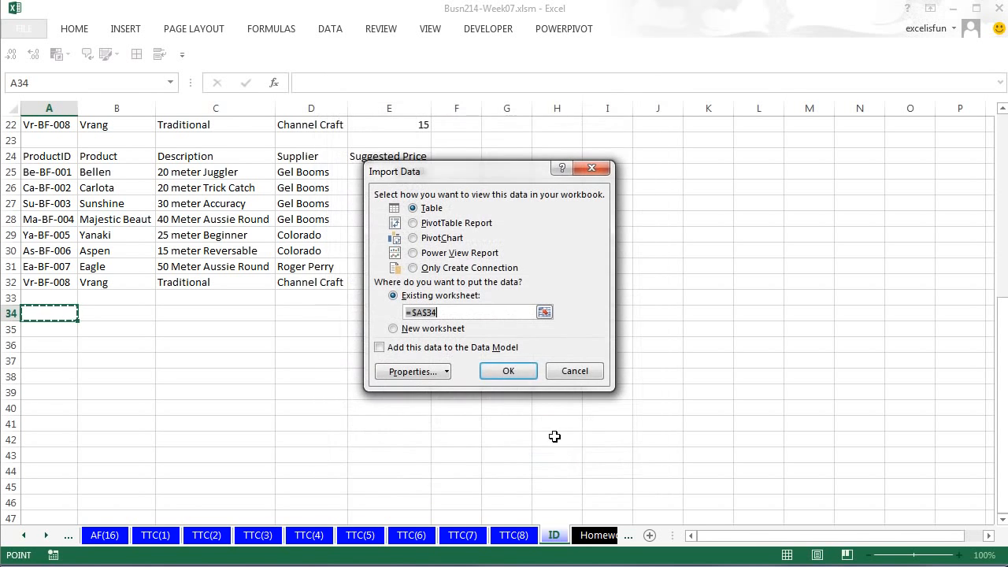
click(508, 372)
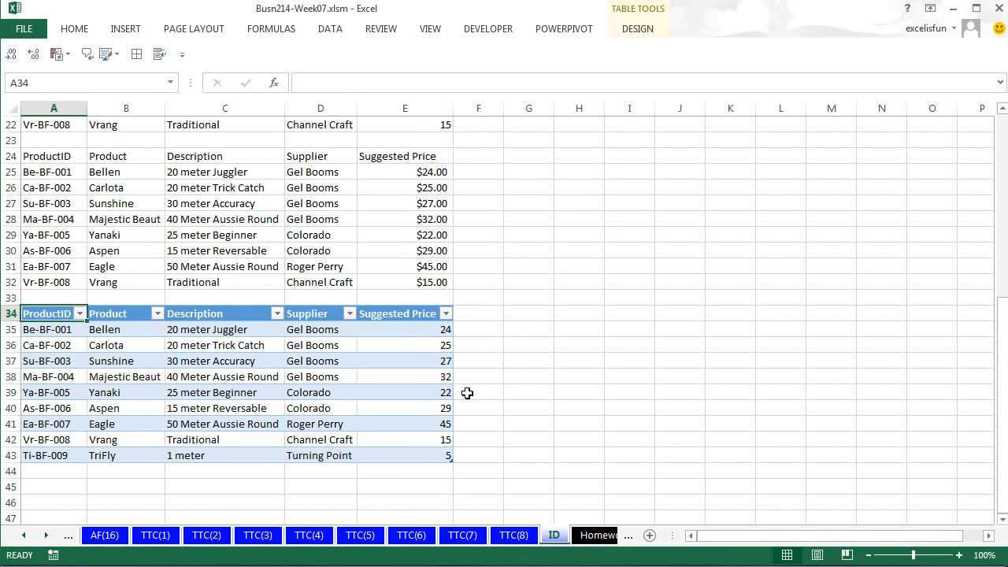
scroll(480, 459, up, 7)
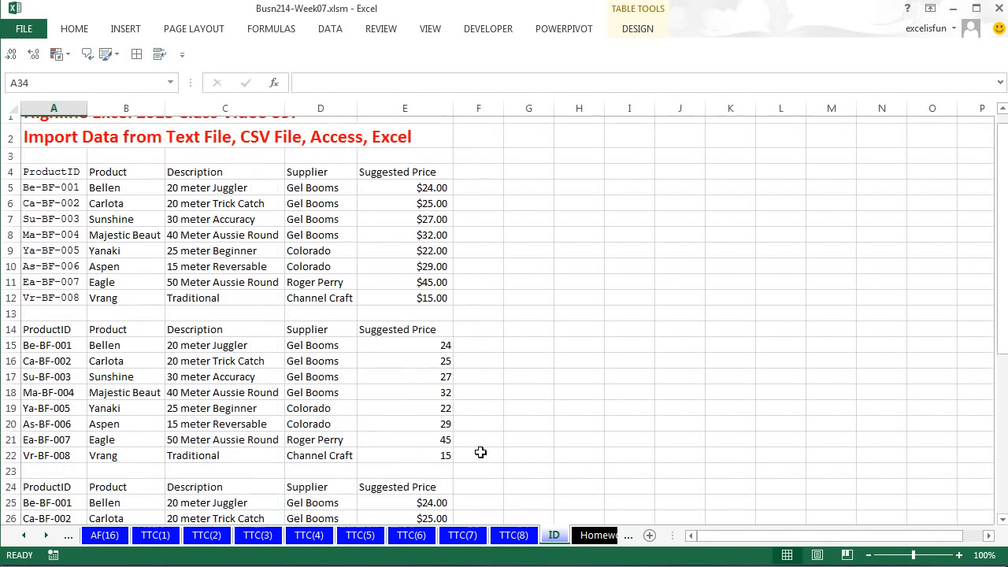
Step: Review the imported data blocks down to the Access table at row 34, then save and close the workbook
scroll(481, 452, down, 4)
scroll(481, 437, up, 4)
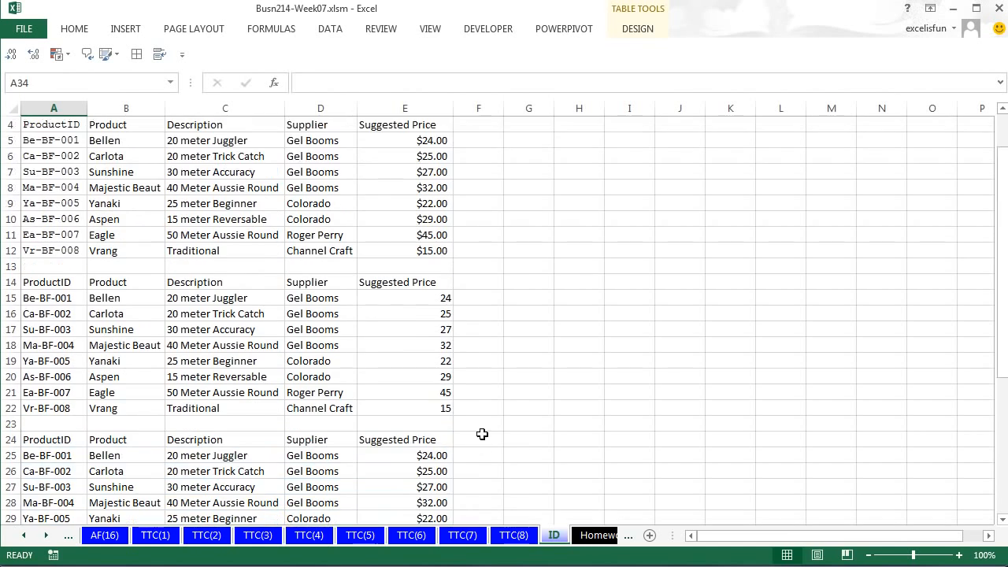
scroll(315, 259, down, 3)
scroll(315, 271, down, 3)
scroll(314, 271, down, 3)
click(323, 329)
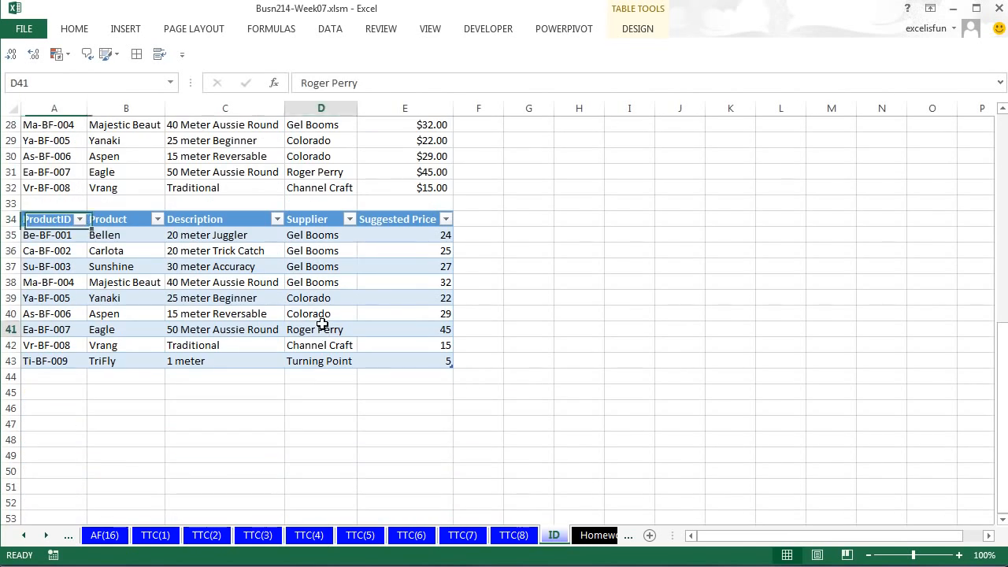
key(ctrl+s)
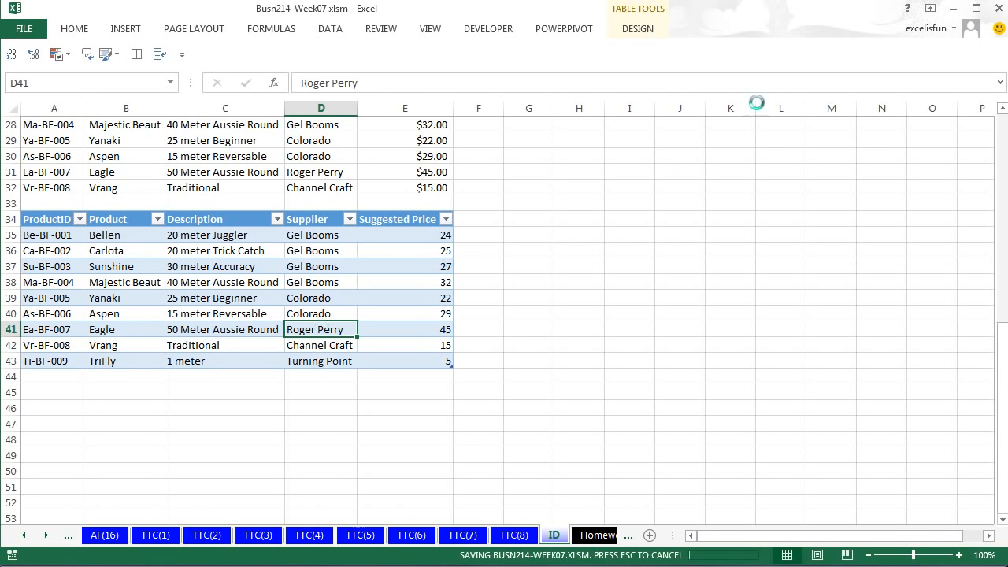
click(1000, 11)
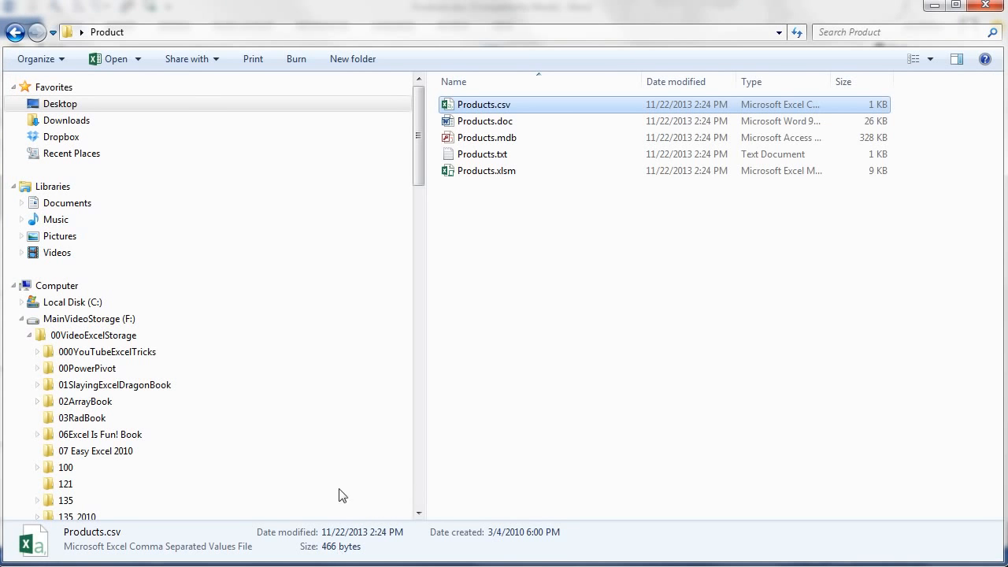
Step: Switch to Access by opening Products.mdb from the Product folder, and open its Products table
double_click(476, 139)
click(799, 184)
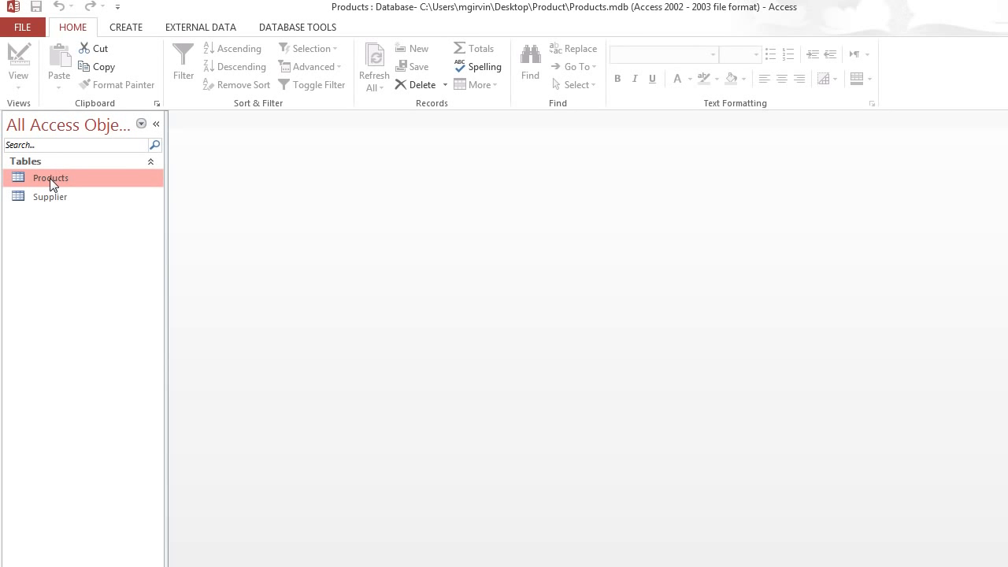
double_click(50, 178)
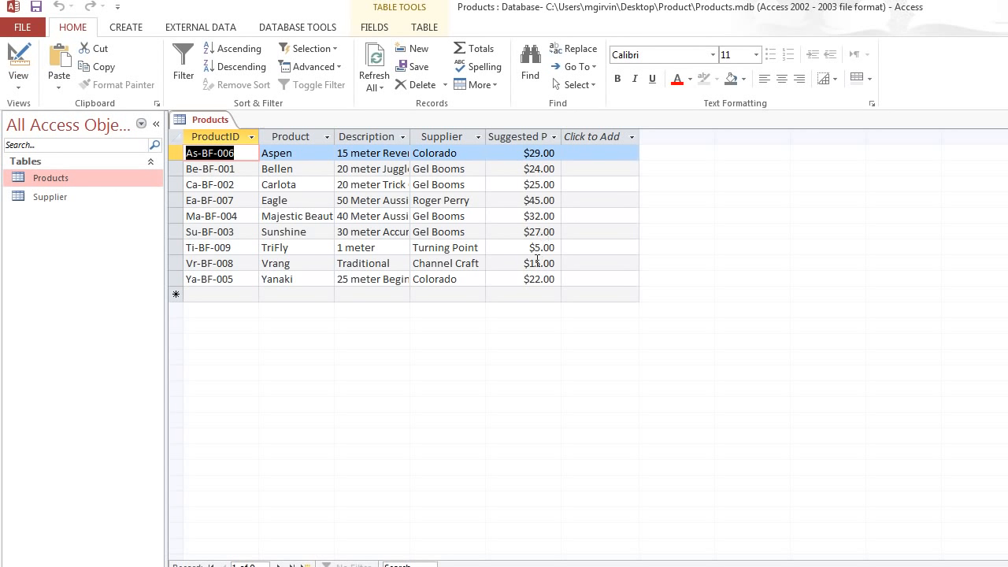
Step: Set the suggested price of the TriFly product to 2.5 in the Products table and close the database
click(530, 200)
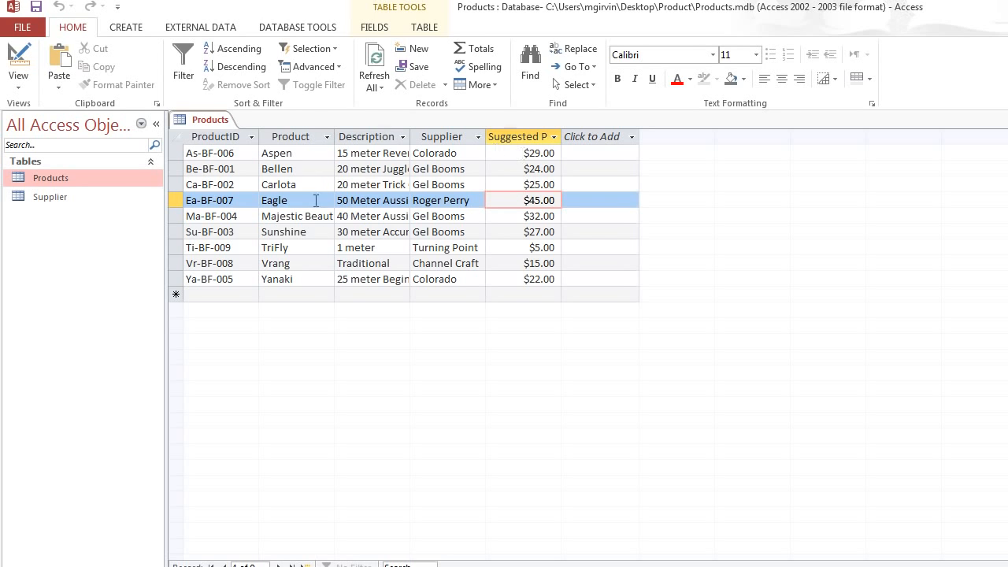
drag(530, 247, 584, 246)
text(2.5)
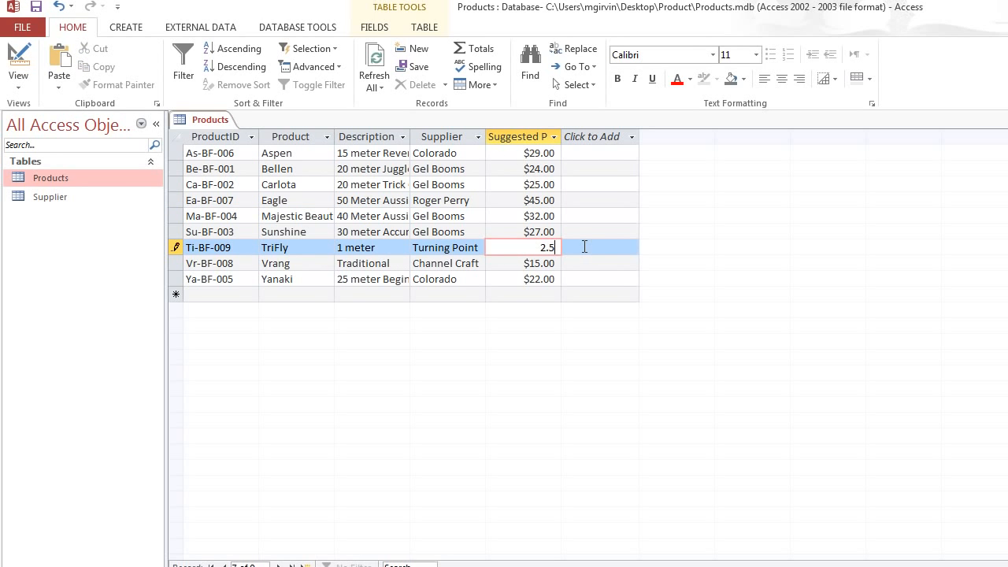
click(546, 279)
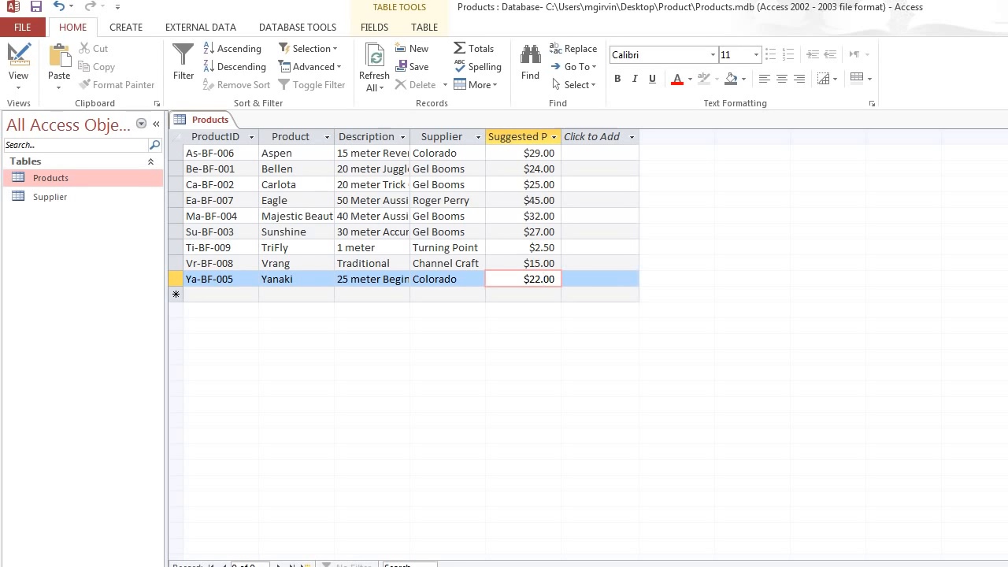
key(alt+F4)
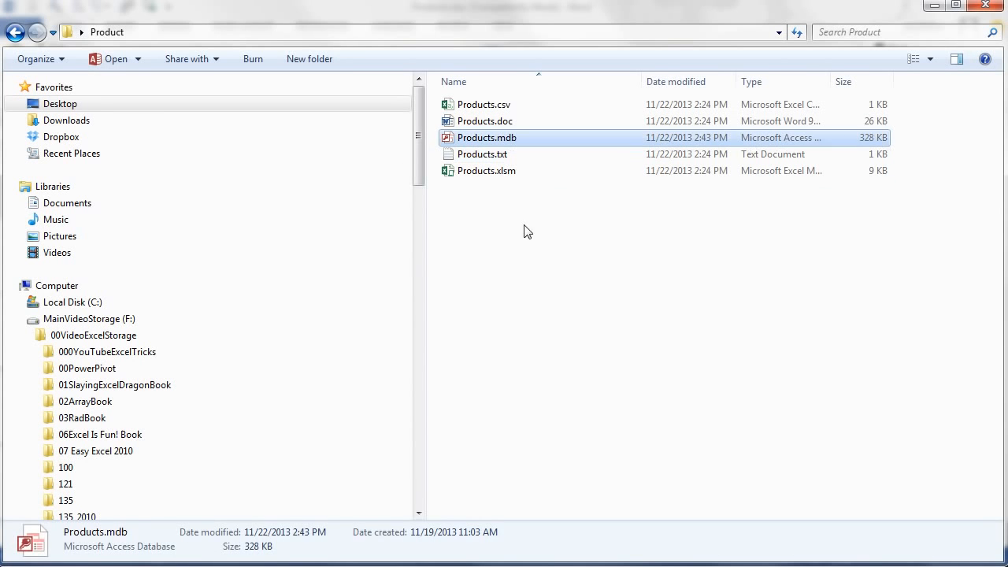
Step: Return to the Busn214-Week07.xlsm workbook in Excel and refresh the table imported from Access
click(525, 227)
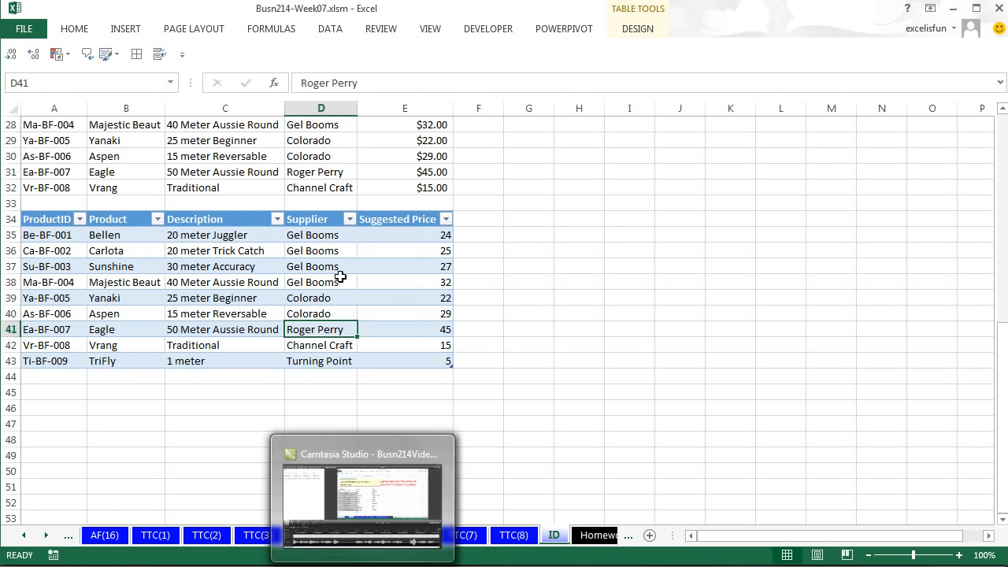
click(408, 282)
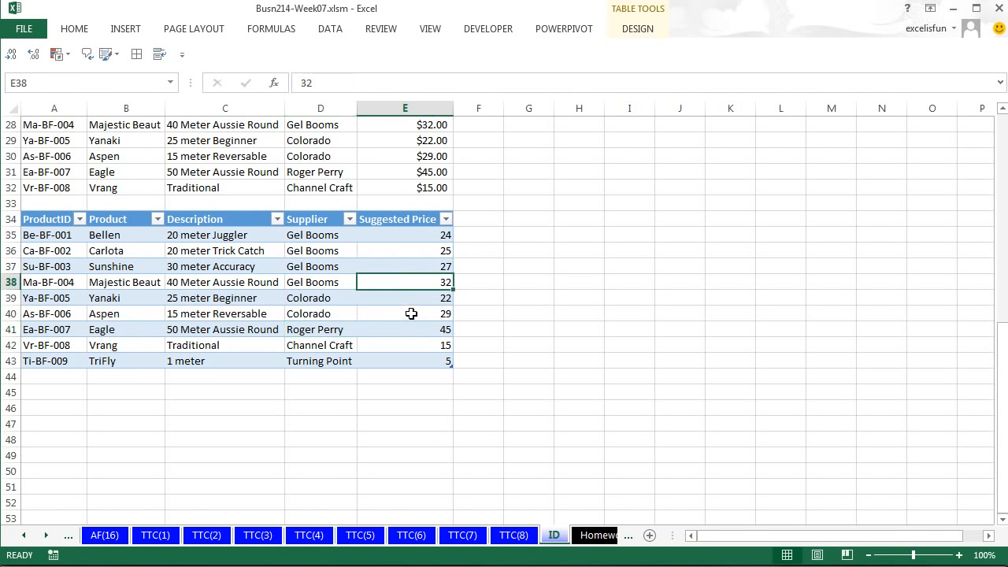
click(404, 362)
right_click(397, 301)
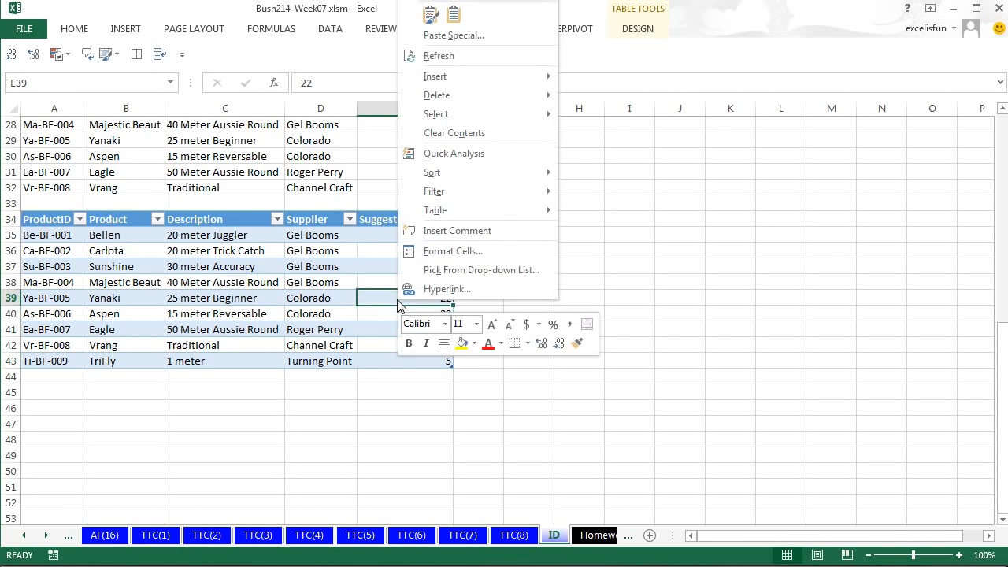
click(431, 57)
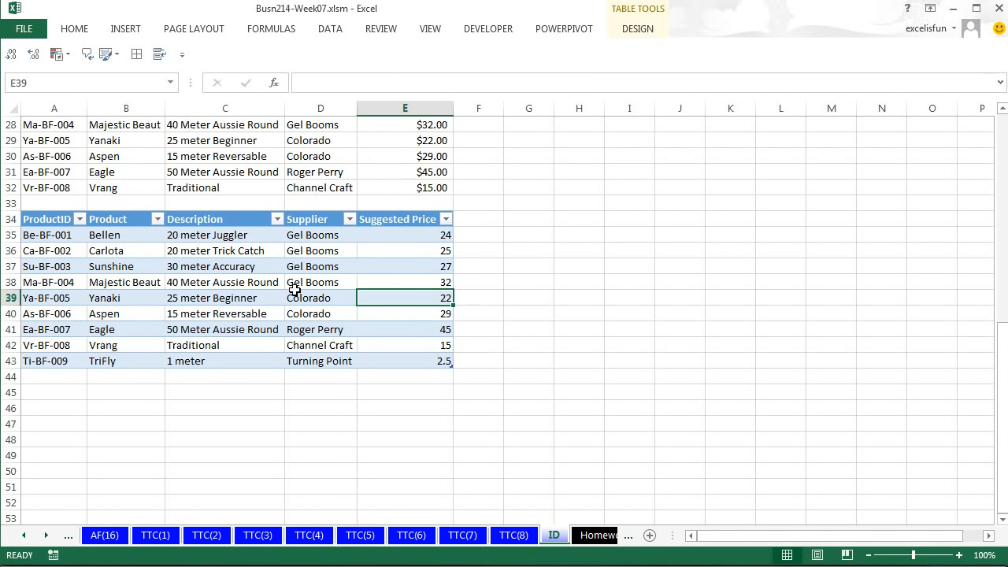
Step: Copy the product data in A4:E12 and paste it at cell A1 of a new blank workbook
scroll(355, 288, up, 3)
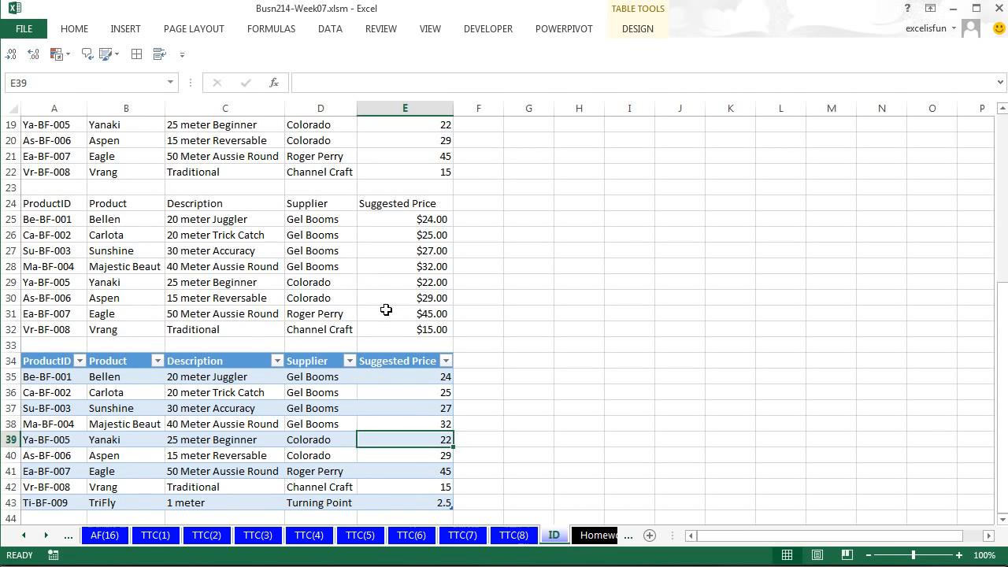
scroll(388, 313, down, 2)
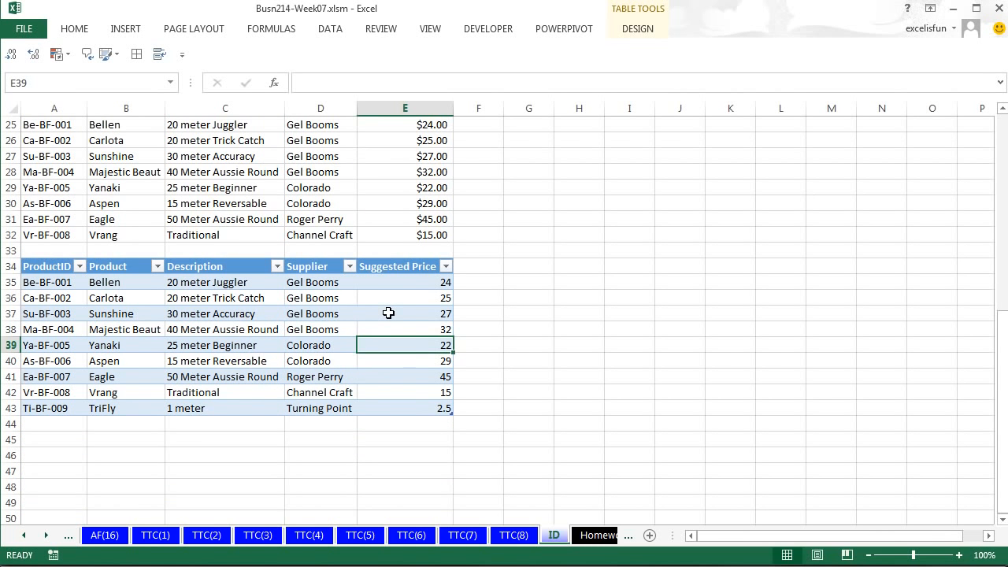
scroll(396, 311, up, 8)
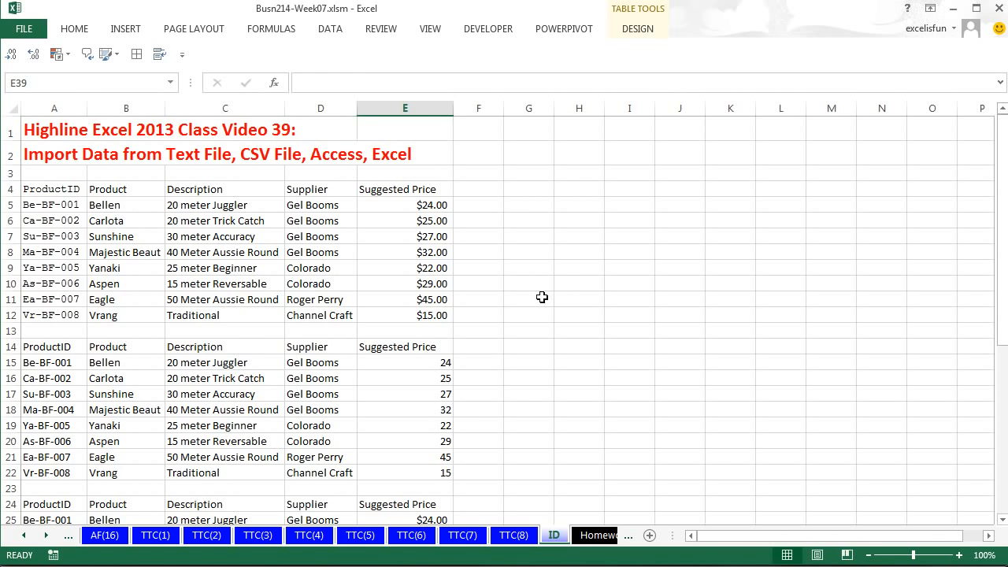
drag(69, 192, 441, 317)
key(ctrl+c)
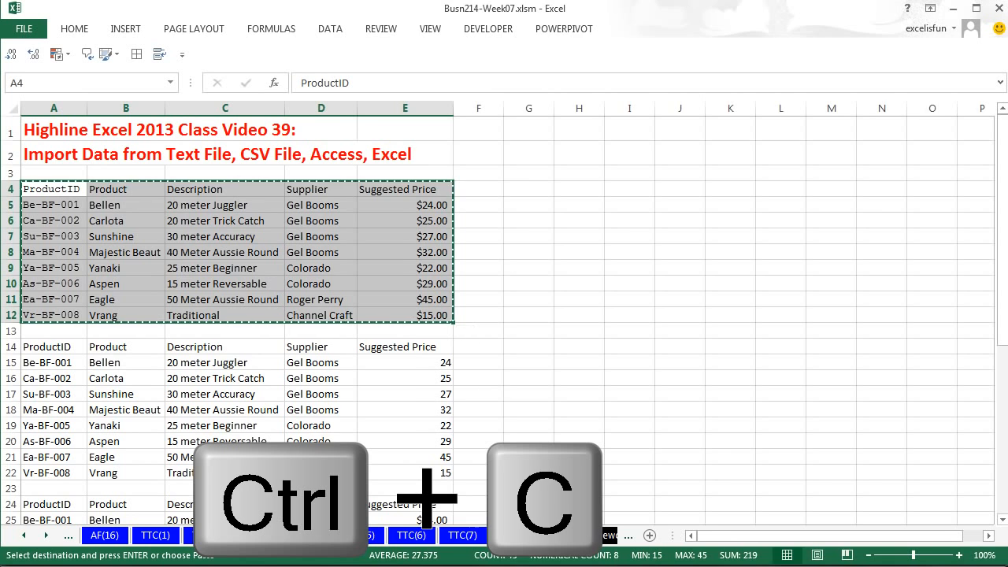
key(ctrl+n)
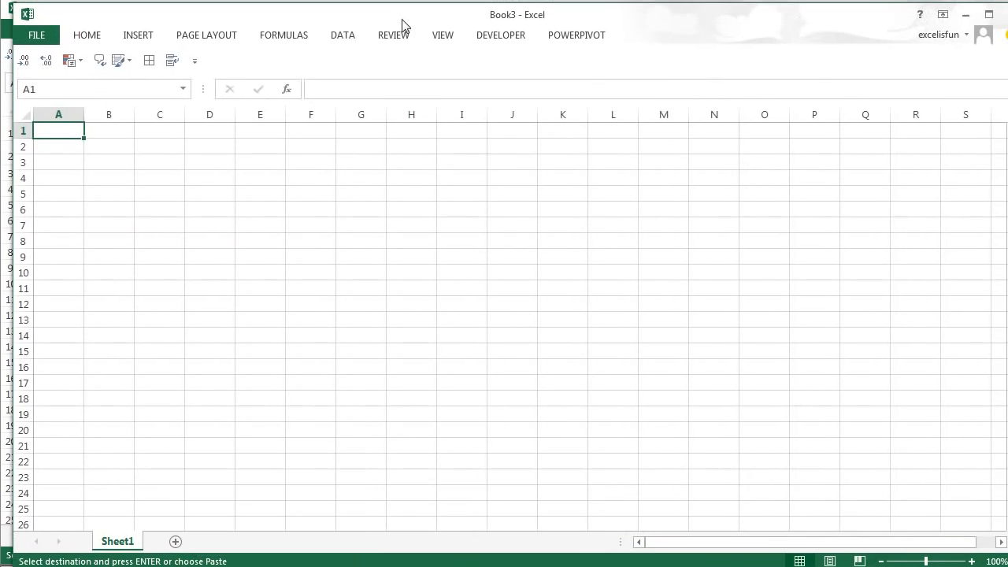
key(ctrl+v)
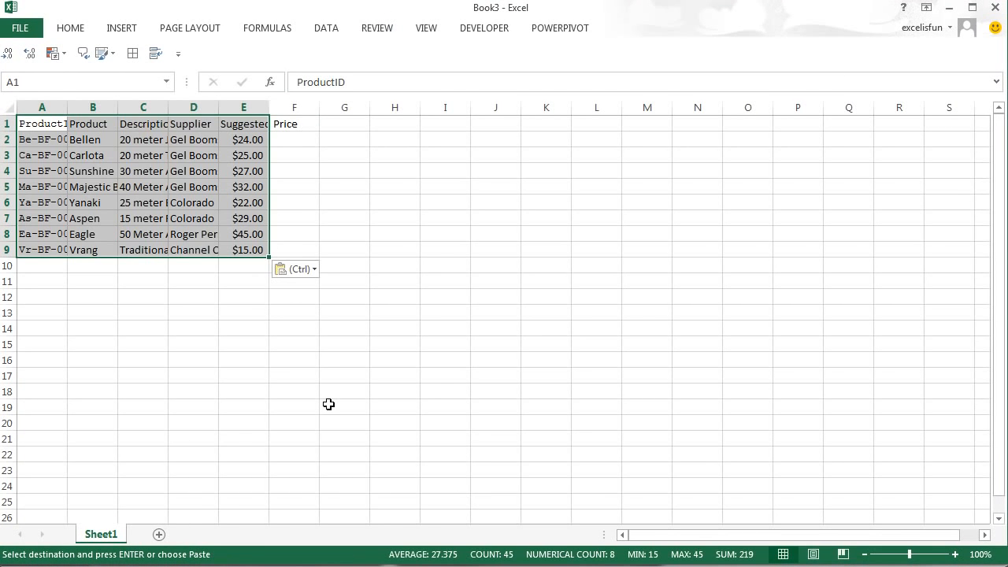
Step: Save the new workbook in the Product folder as Table1 in CSV (Comma delimited) format, accepting the format's limitations
key(F12)
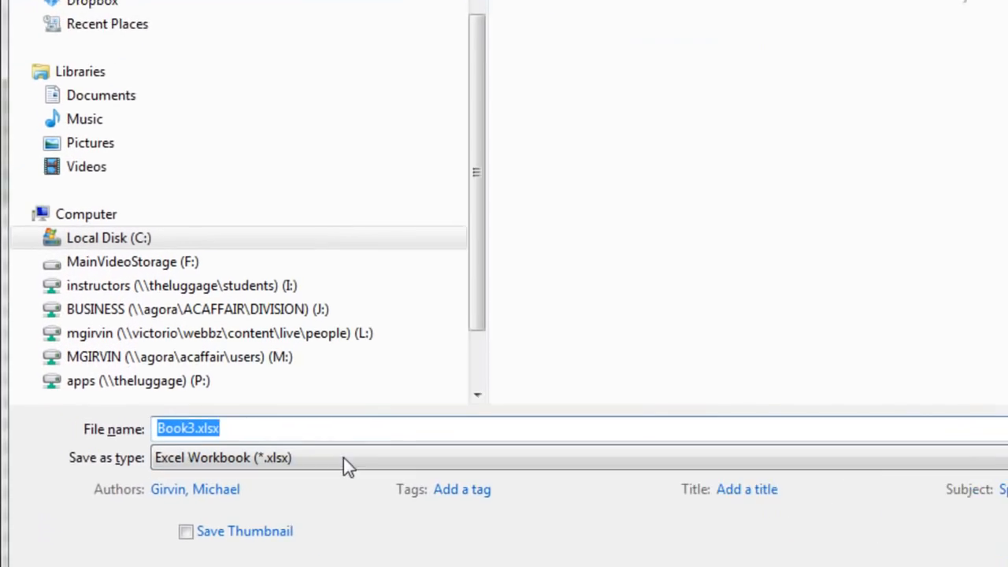
click(299, 455)
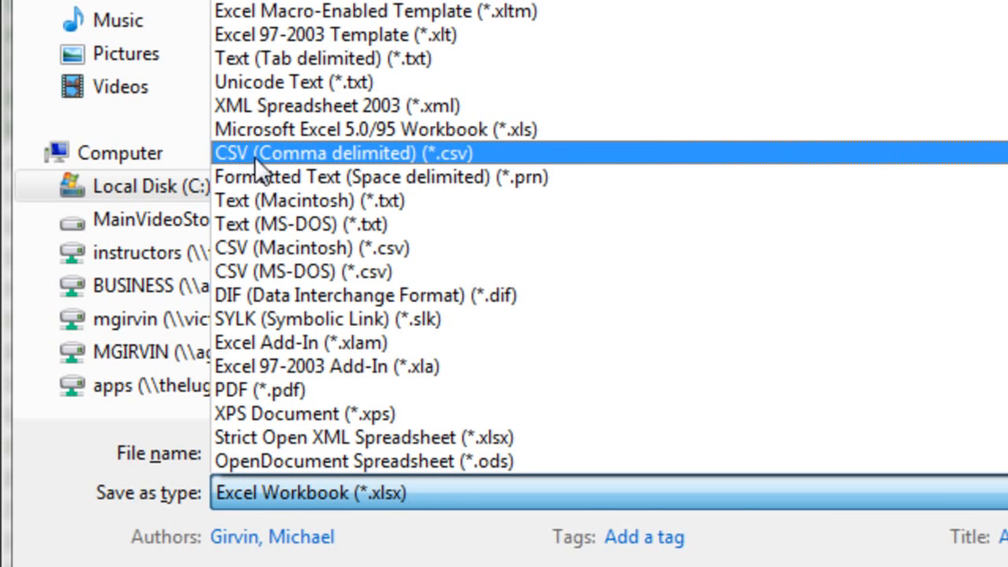
click(349, 156)
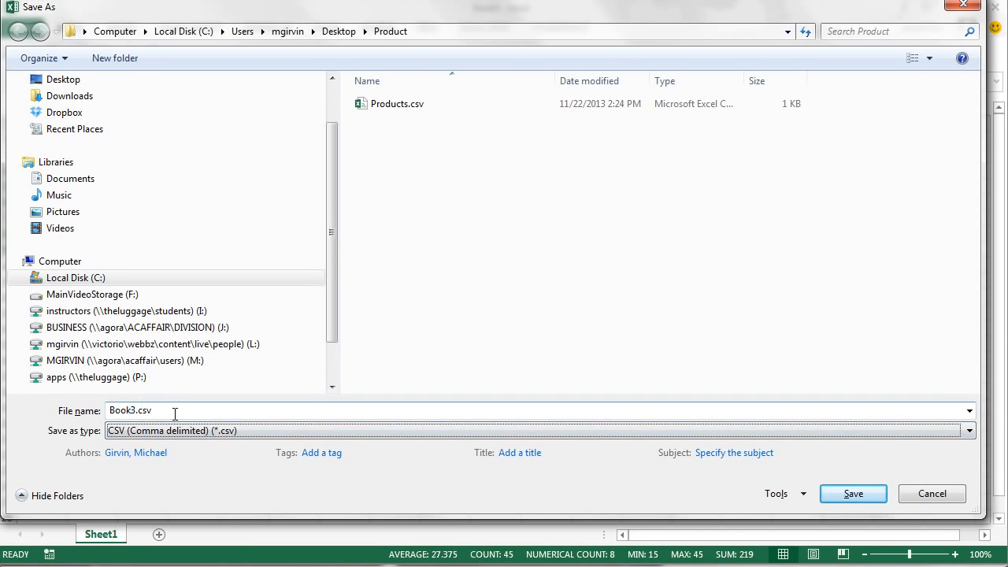
double_click(175, 410)
text(Table1)
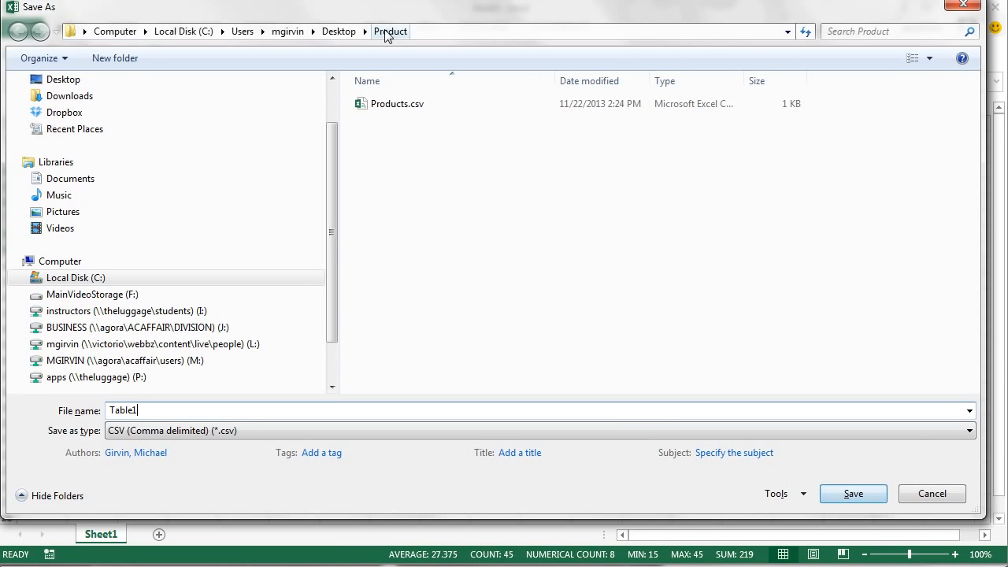
click(858, 497)
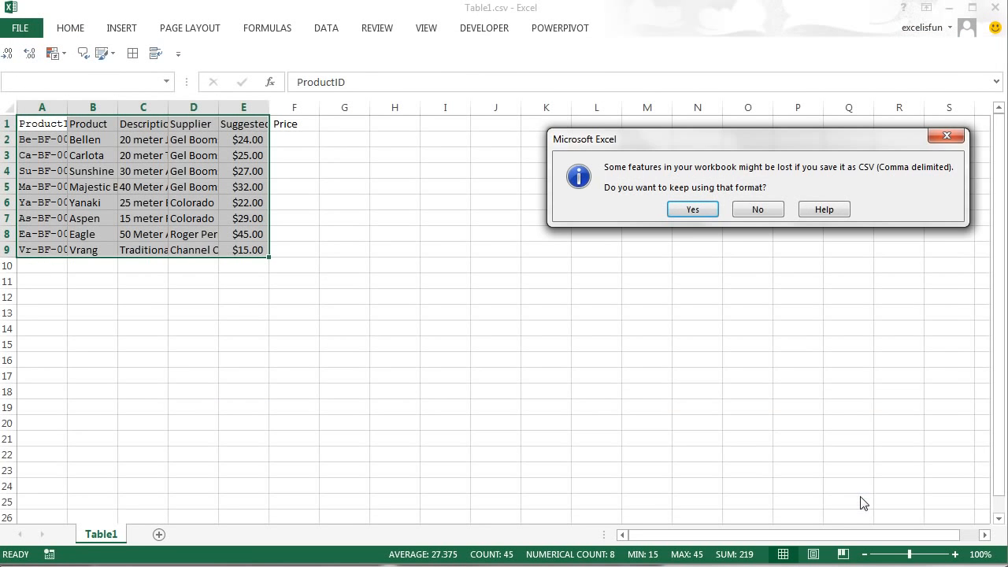
click(703, 213)
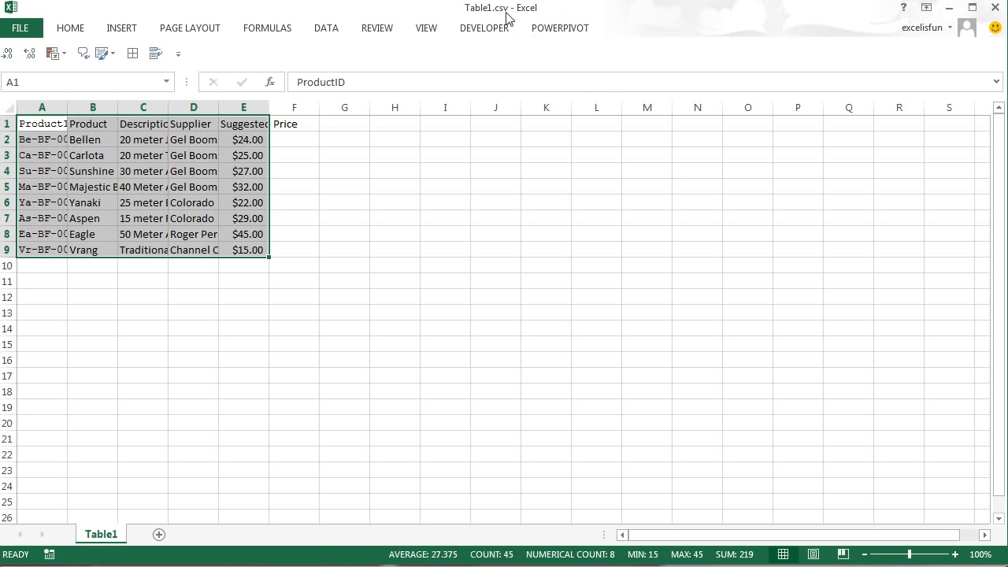
Step: Save a second copy as Table1.txt in Text (Tab delimited) format, and close the file without saving further changes
key(F12)
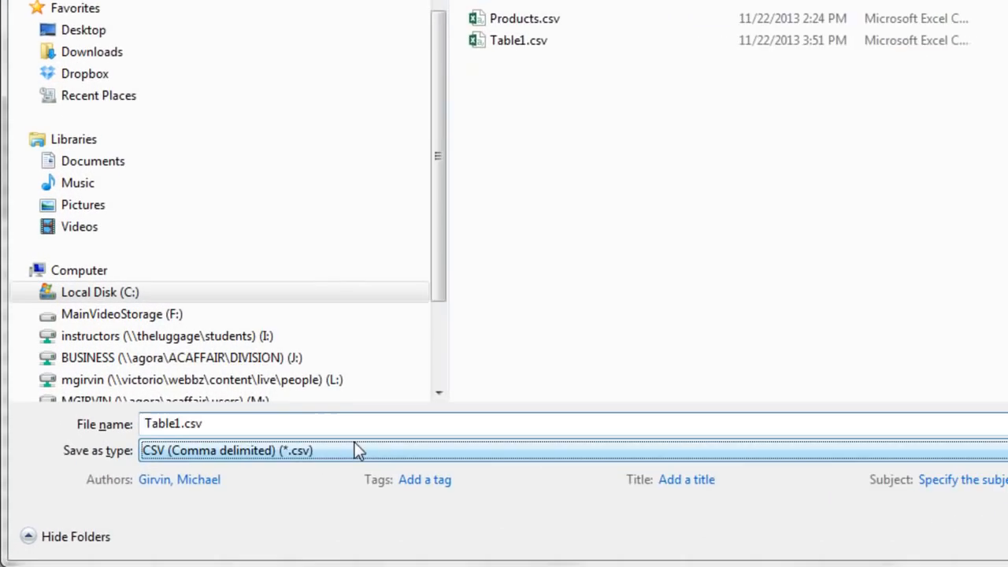
click(267, 385)
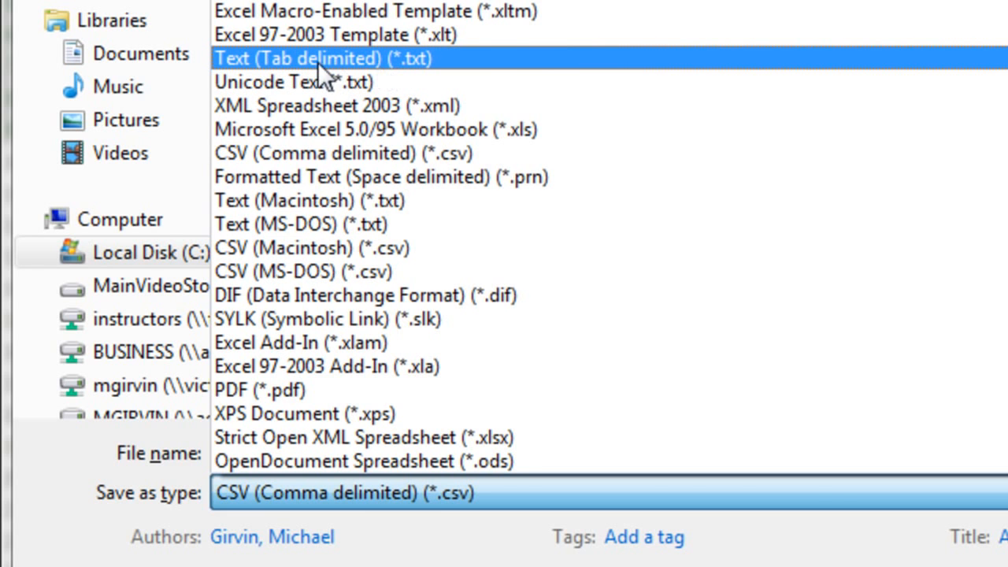
click(362, 60)
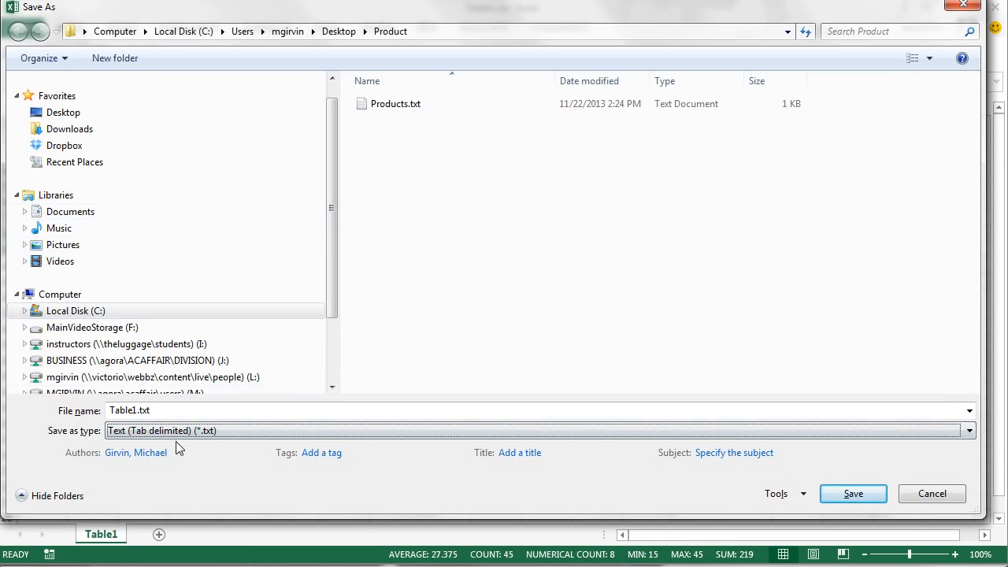
click(850, 494)
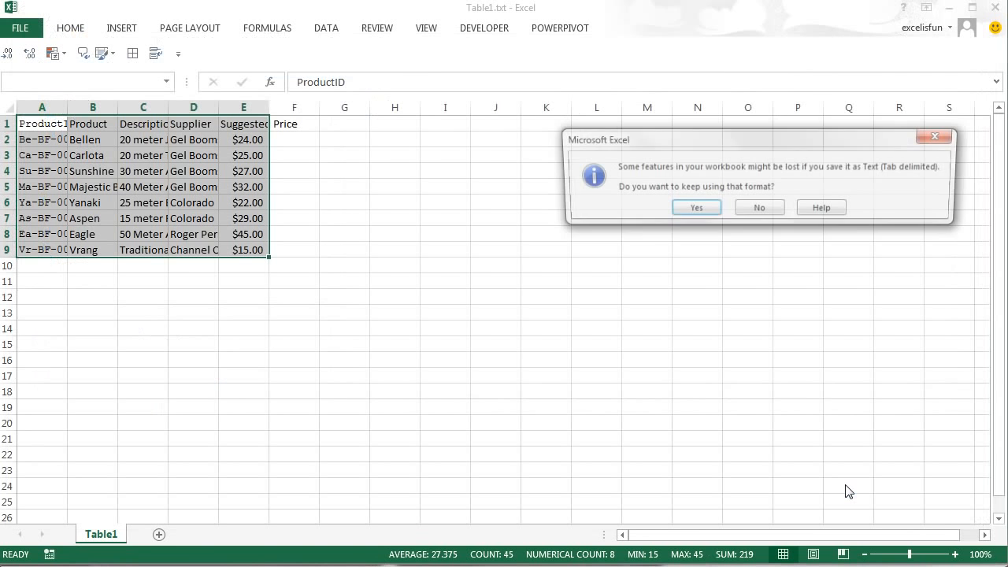
click(694, 209)
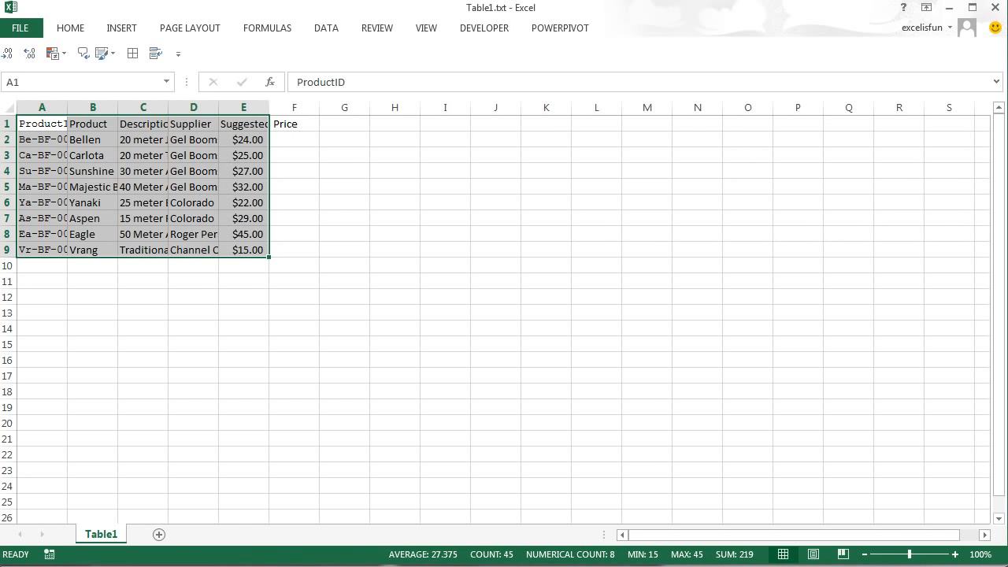
click(997, 7)
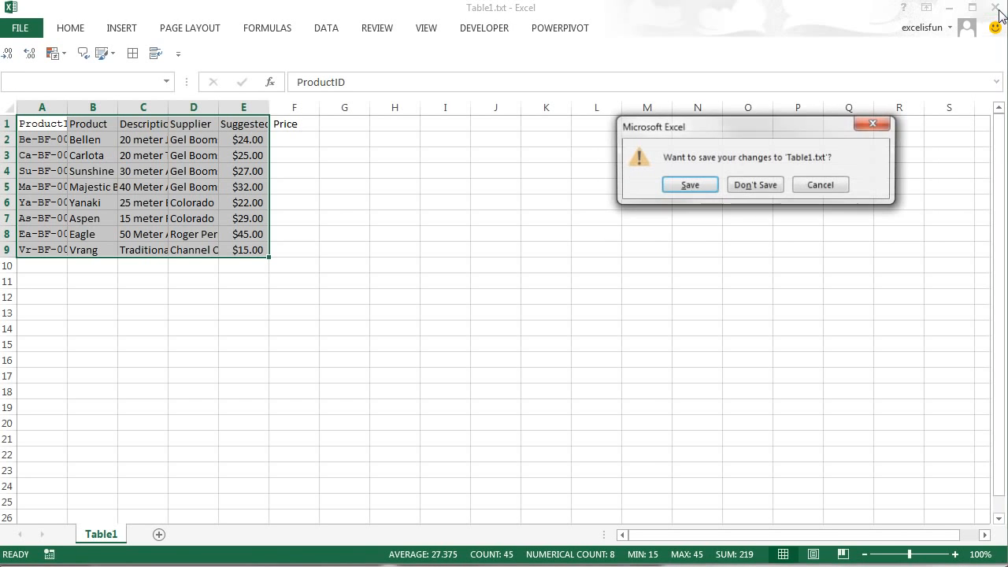
click(755, 186)
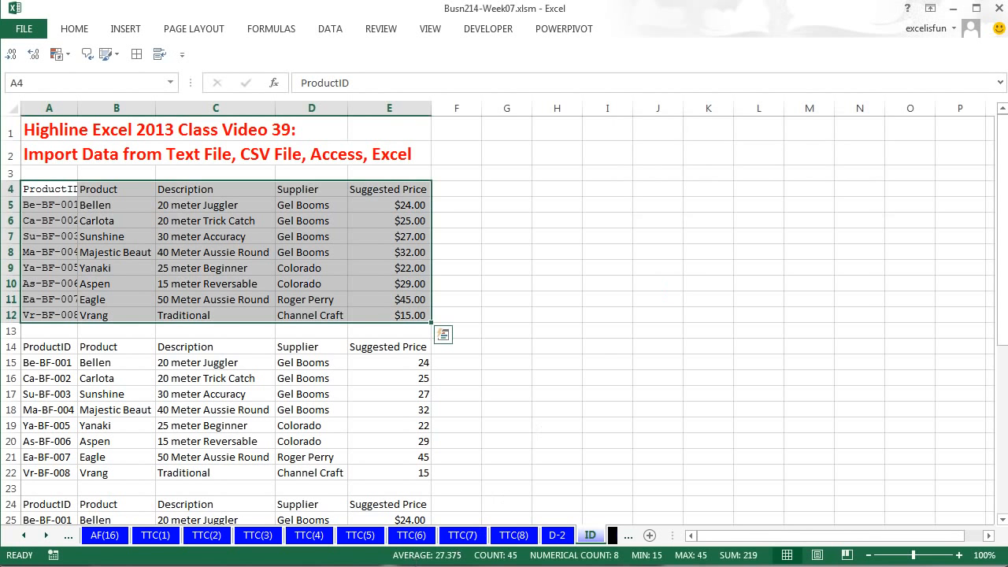
Step: Check the Product folder for the exported Table1.csv and Table1.txt files, and return to the Excel workbook
click(312, 561)
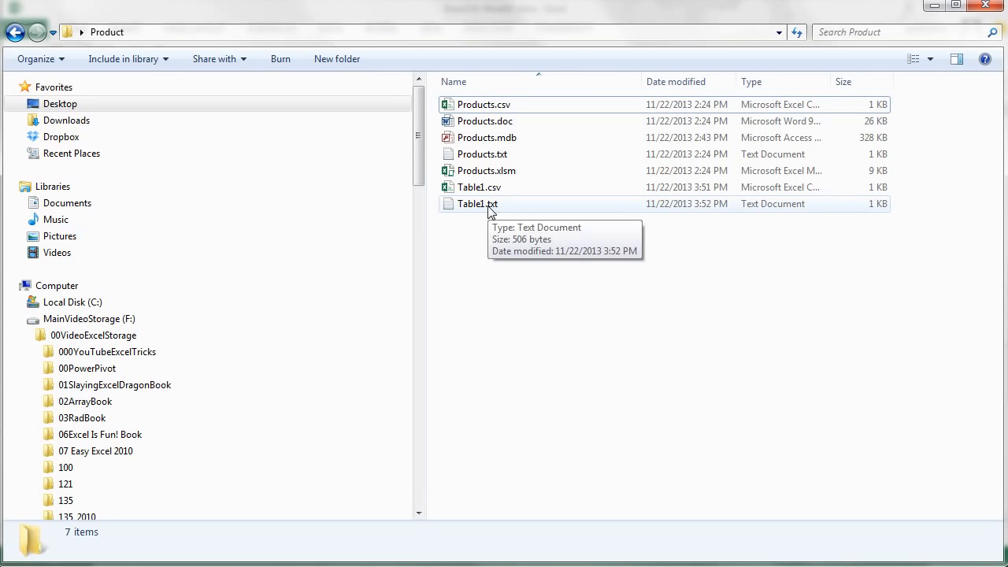
click(460, 566)
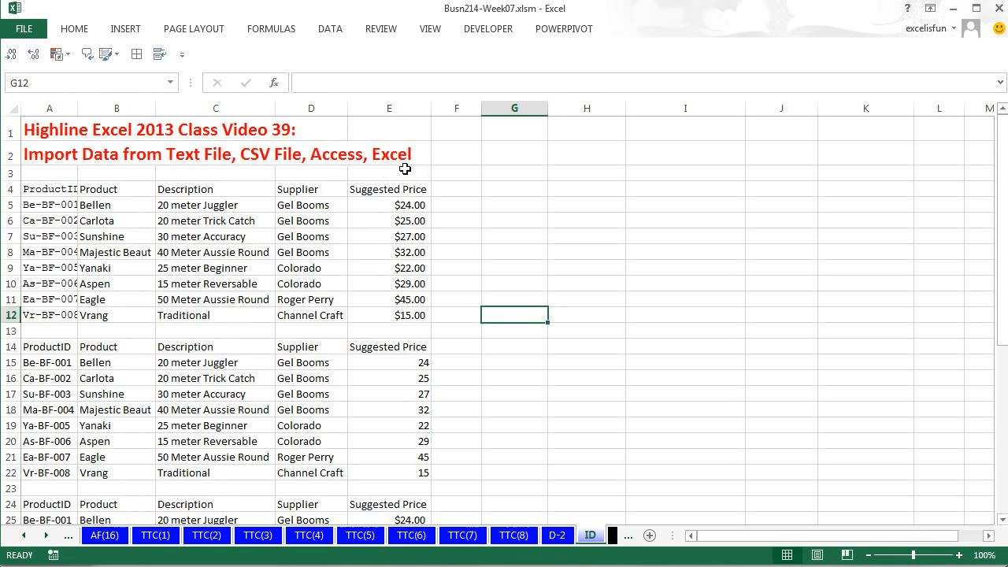
Step: Select cell A46 below the Access table, and examine the source workbook Products.xlsm in the Product folder, closing it without changes
scroll(370, 236, down, 10)
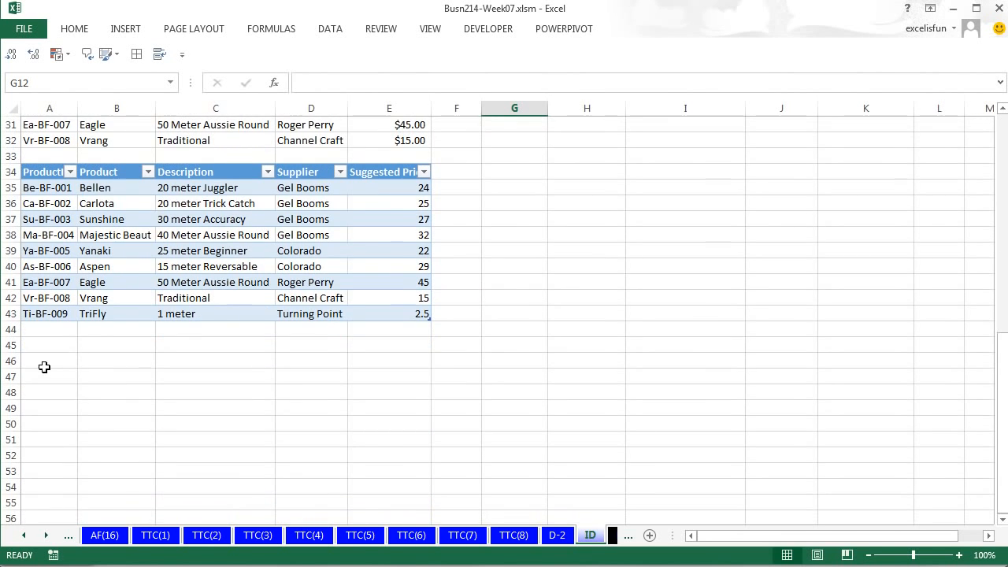
click(44, 367)
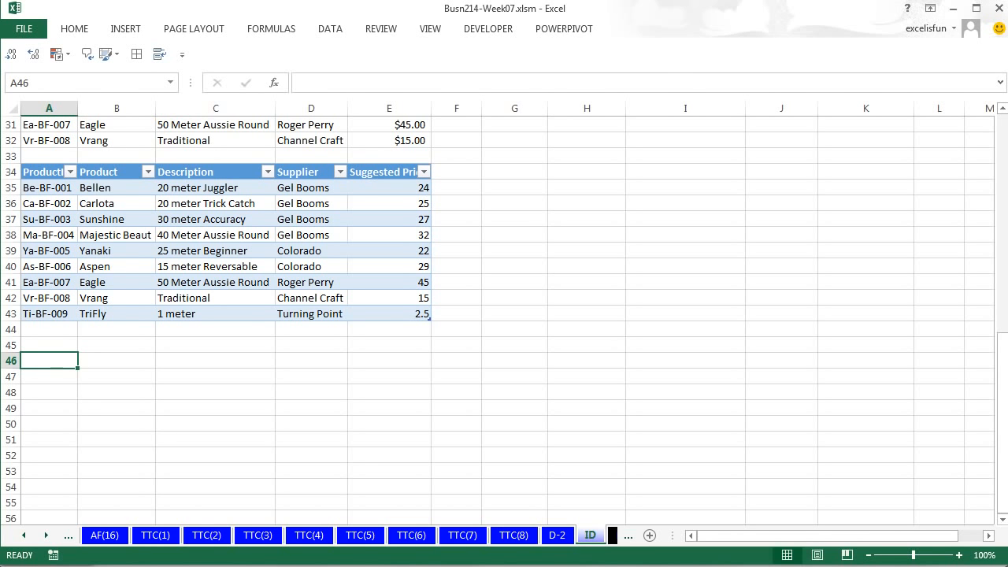
click(265, 566)
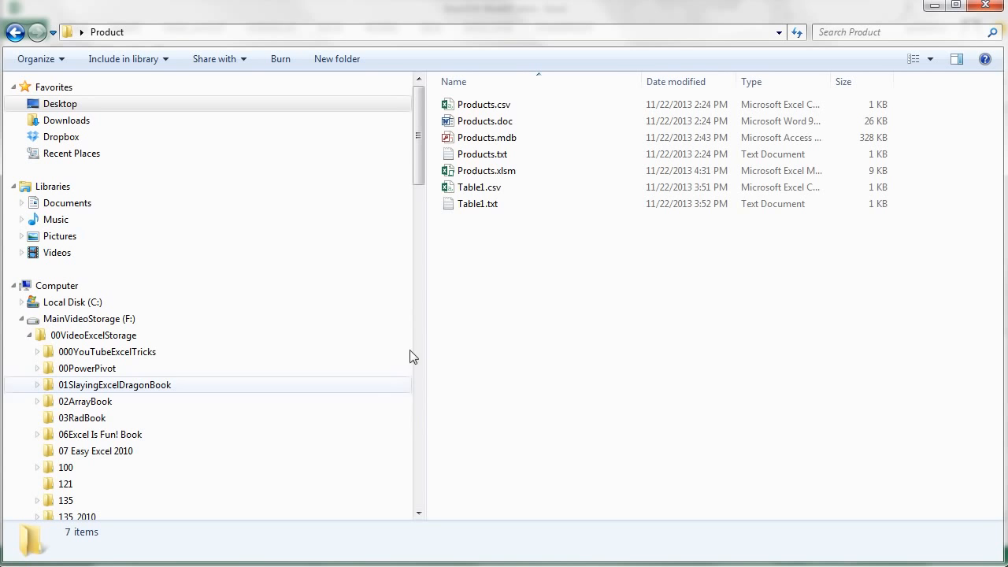
double_click(471, 175)
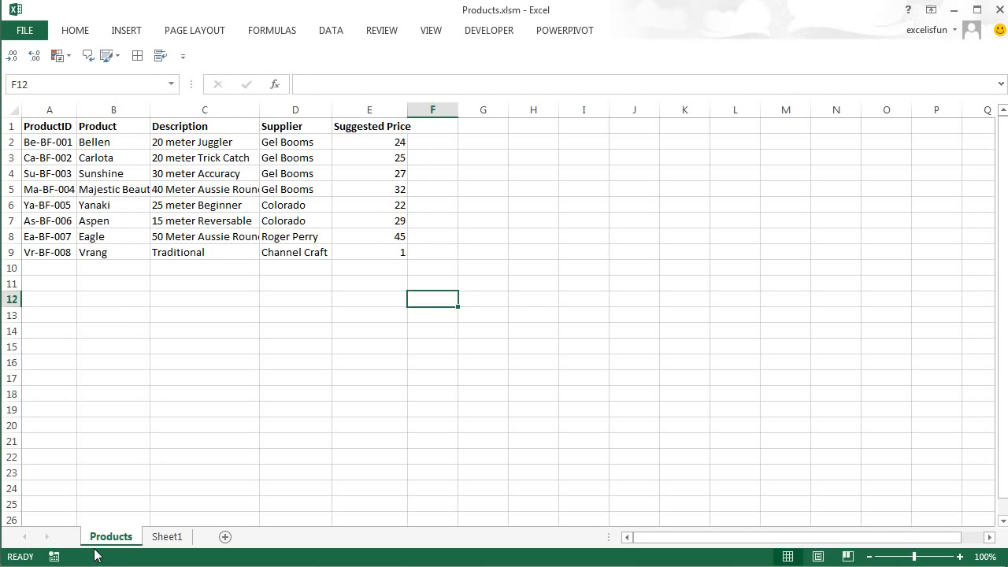
click(998, 9)
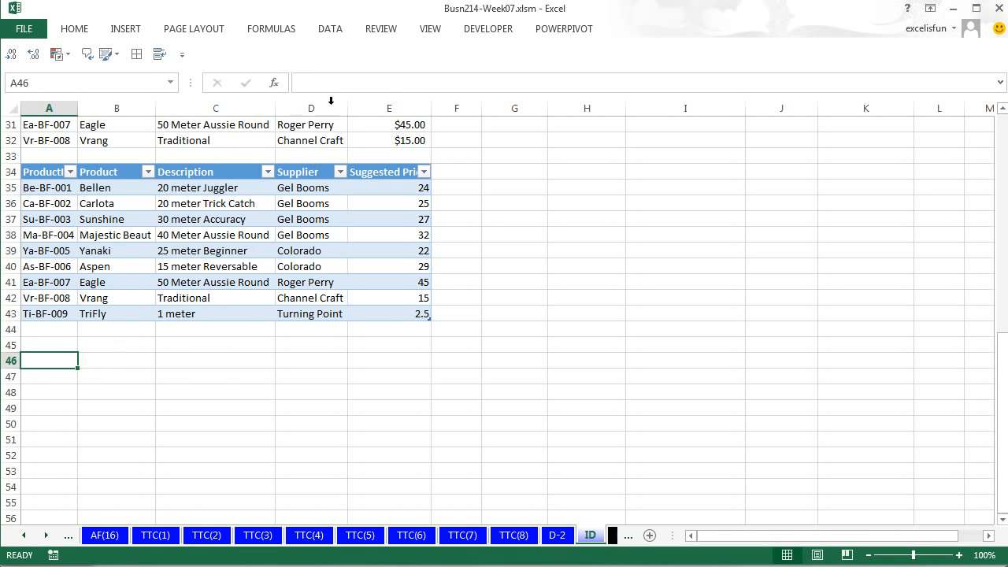
Step: Start an external data import from Access, show all file types in the desktop's Product folder, and choose Products.xlsm as the source
click(330, 29)
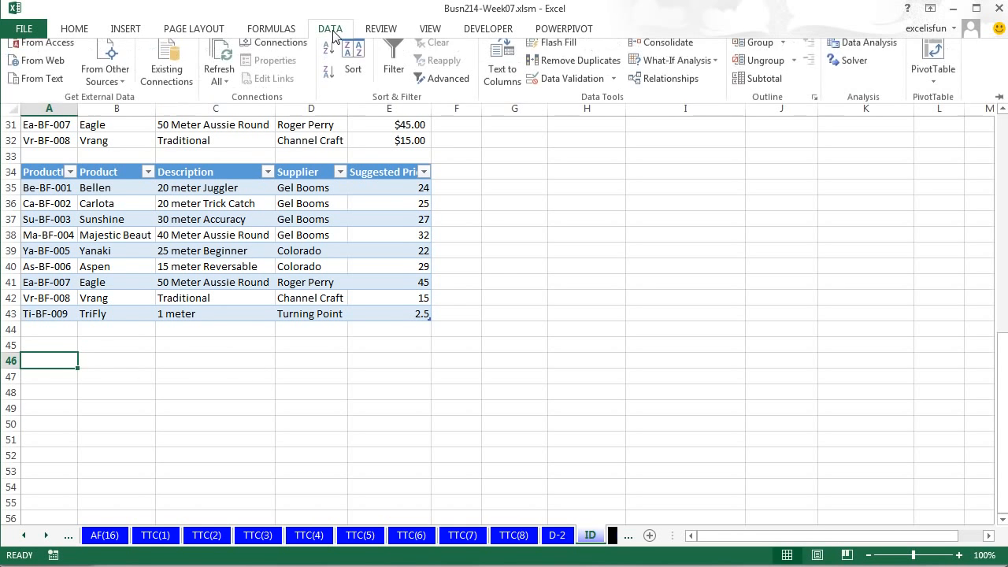
click(37, 51)
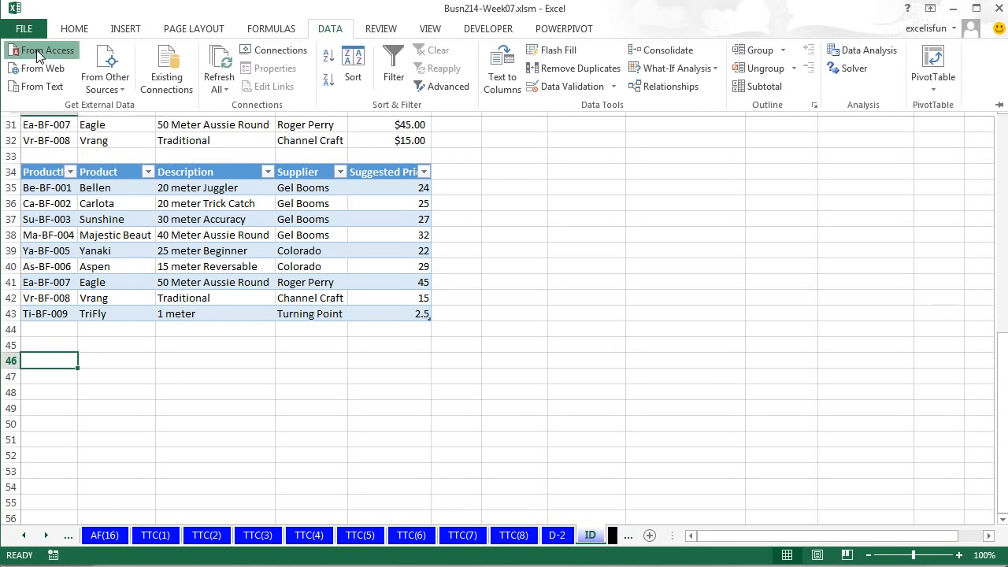
click(77, 137)
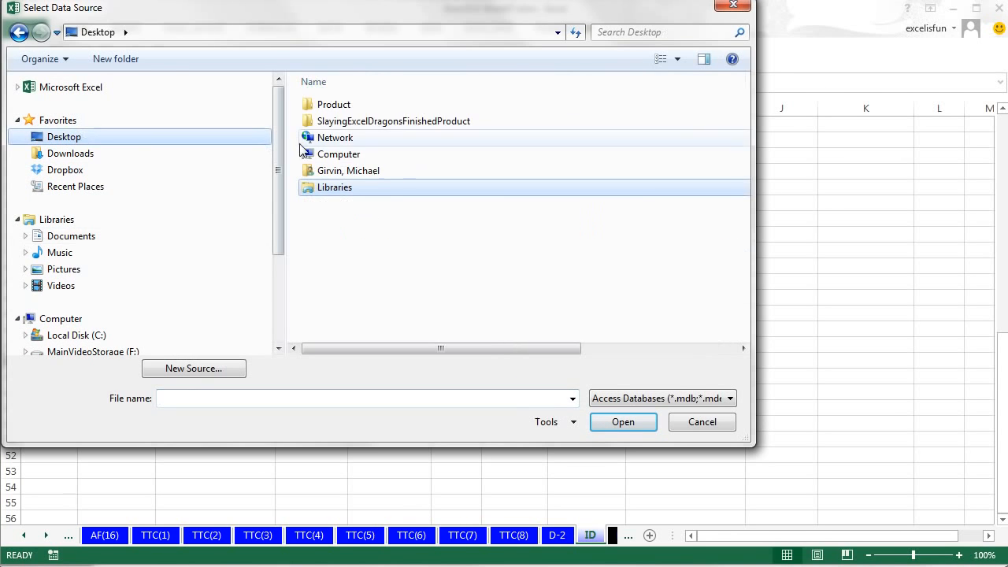
double_click(324, 106)
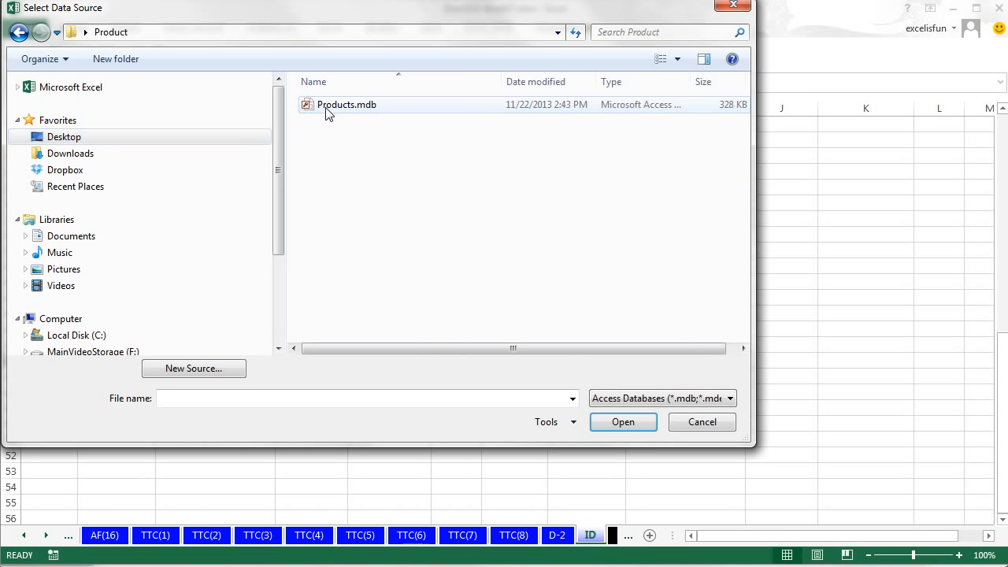
click(730, 398)
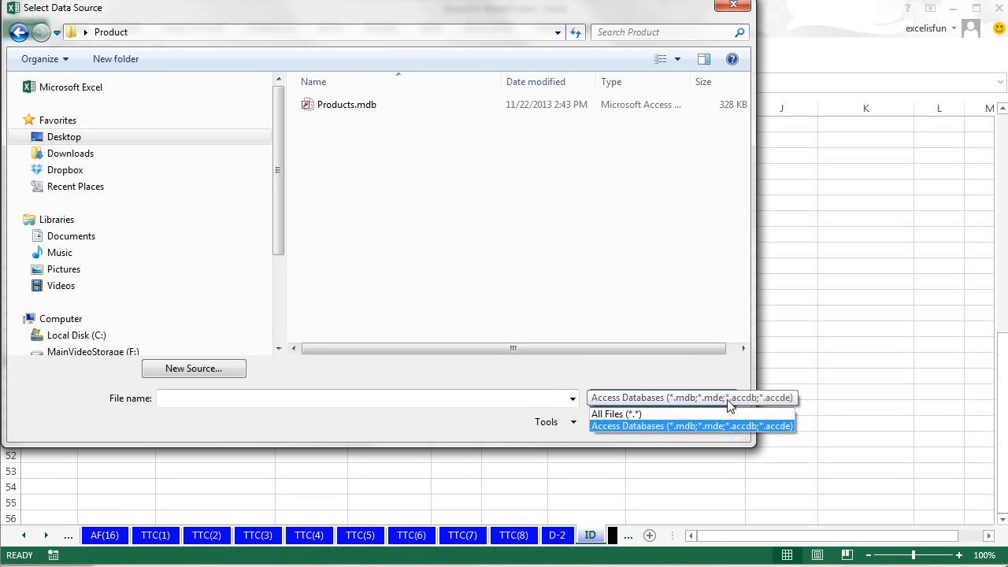
click(650, 414)
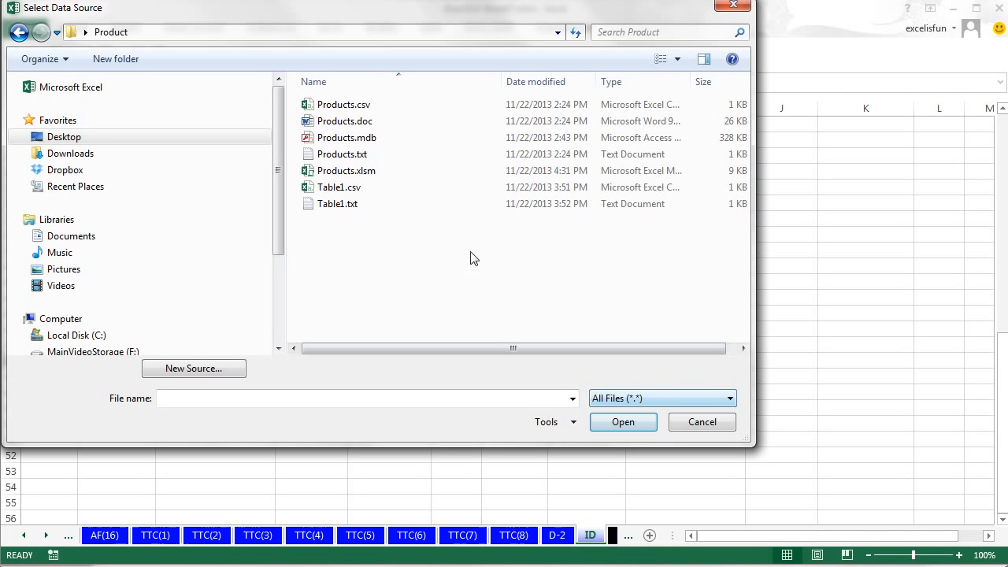
double_click(326, 172)
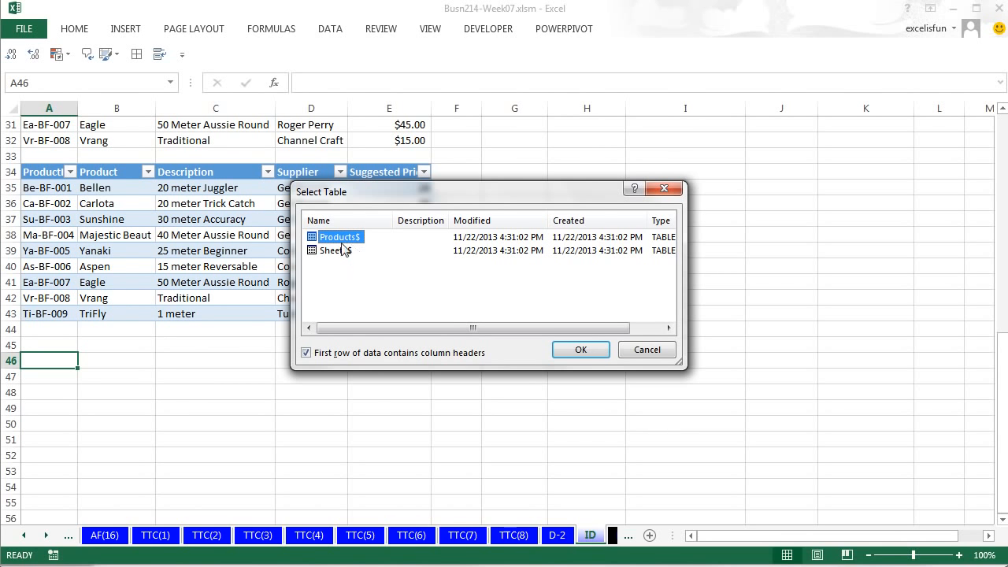
Step: Import the Products$ sheet with column headers as a table at A46 of the existing worksheet, and save the workbook
click(581, 350)
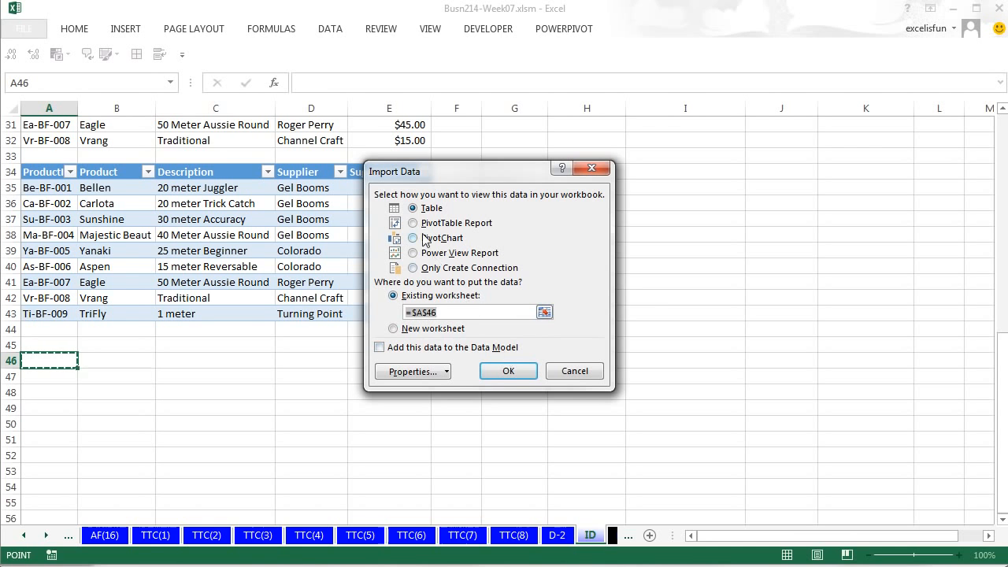
click(508, 371)
scroll(271, 405, down, 1)
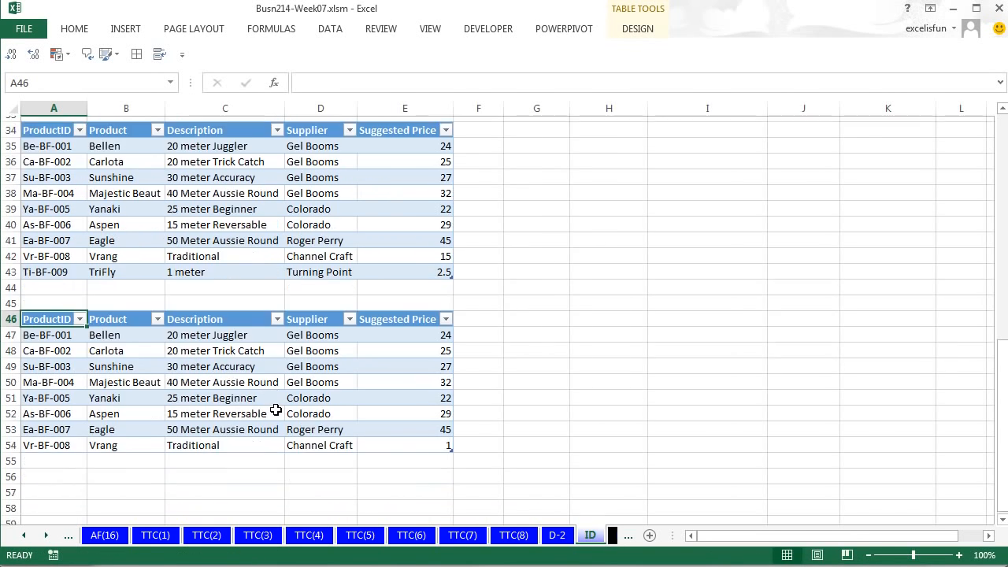
scroll(276, 409, down, 1)
click(300, 323)
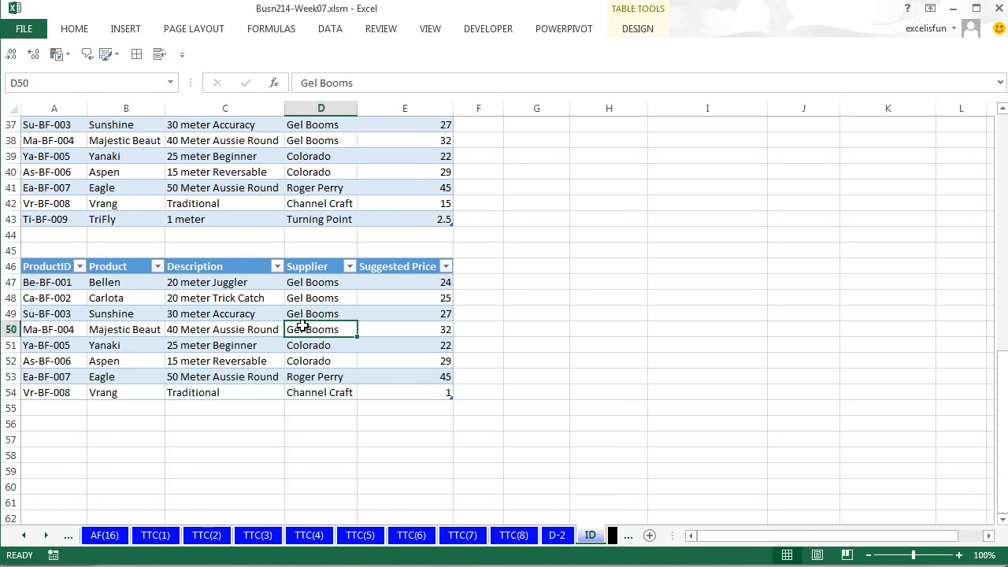
key(ctrl+s)
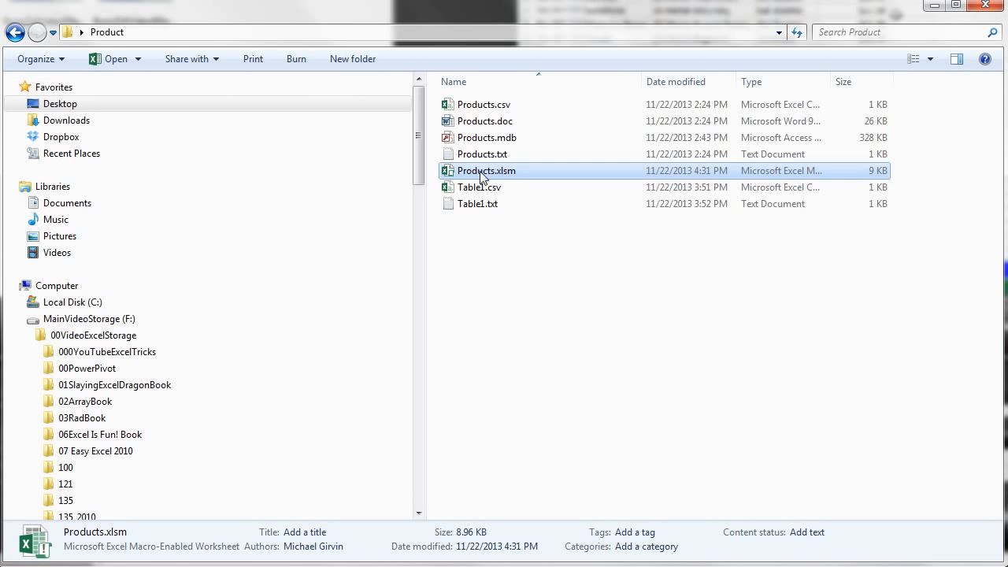
Step: Open Products.xlsm from the Product folder, set the Eagle product's suggested price in E8 to 100, save the file and close it
double_click(482, 171)
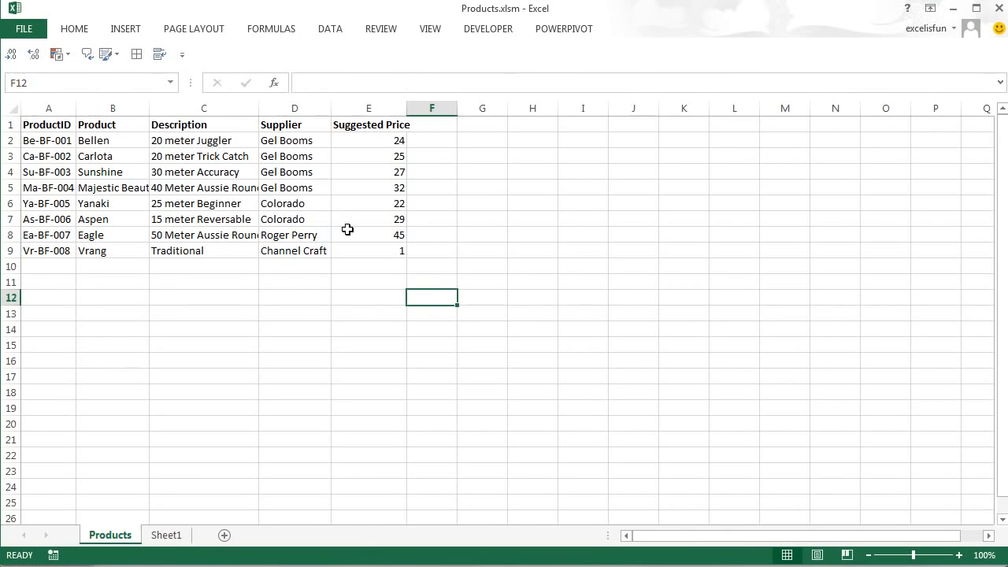
click(348, 229)
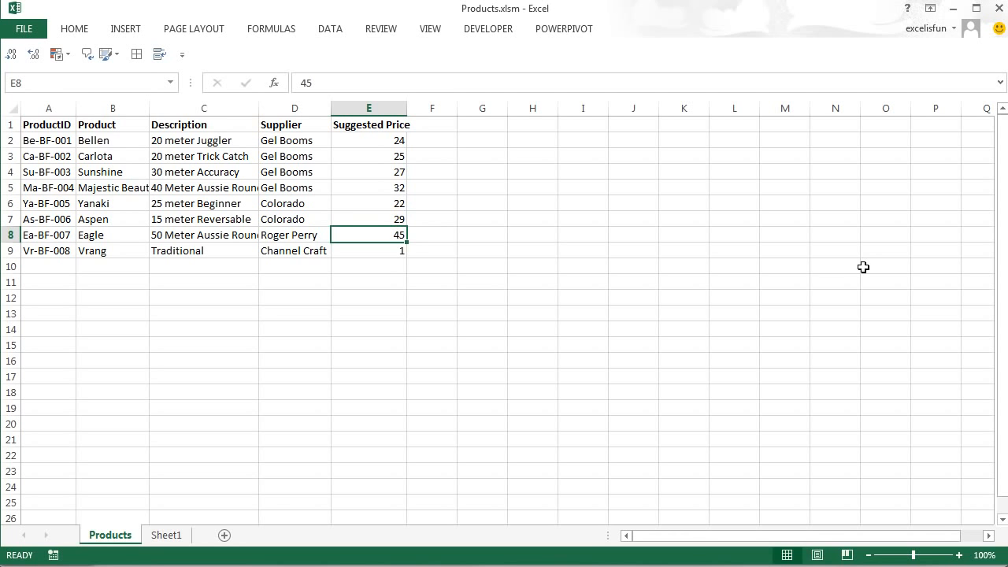
text(100)
key(ctrl+s)
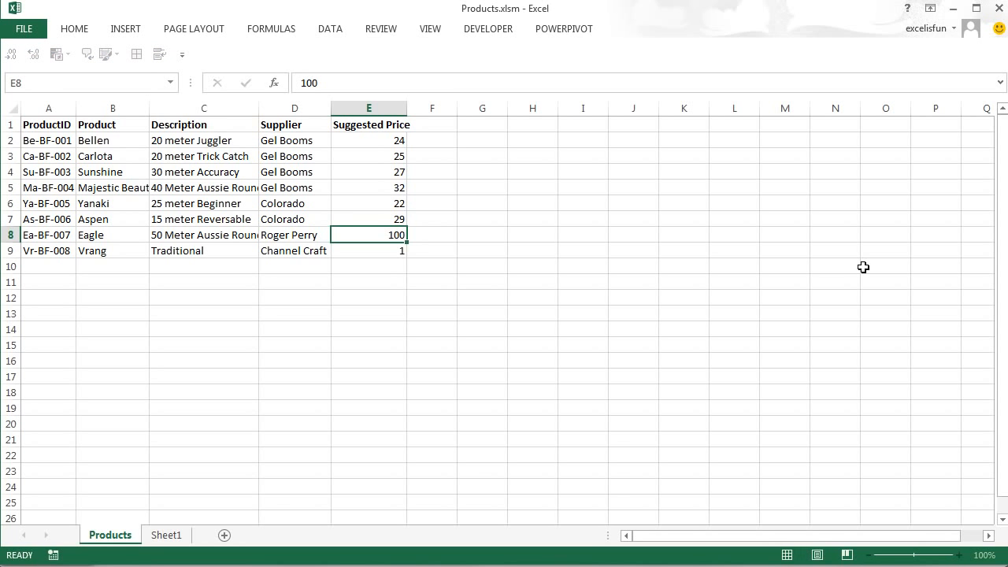
key(alt+F4)
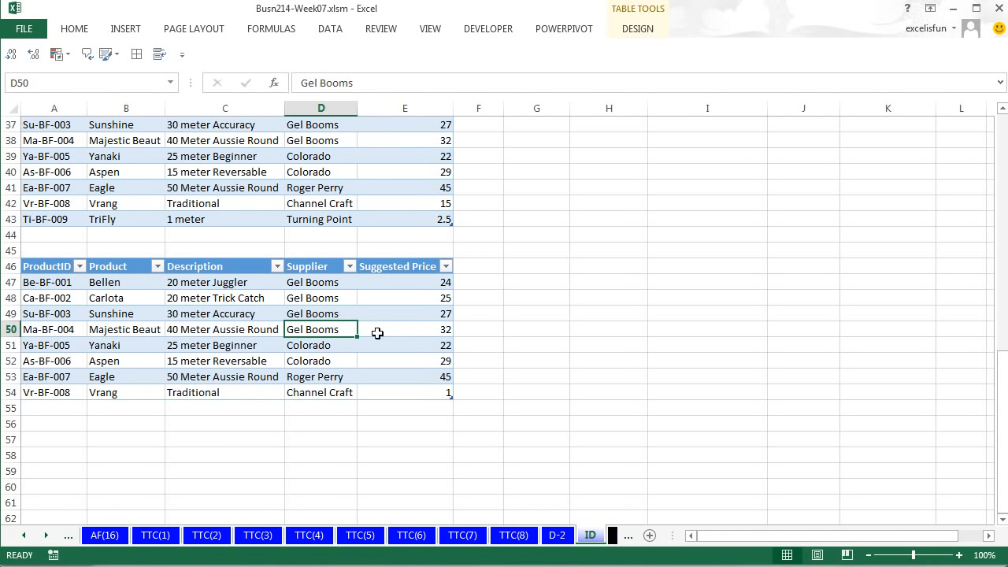
Step: Refresh the table imported from Products.xlsm at A46 to load the changed source data
right_click(363, 302)
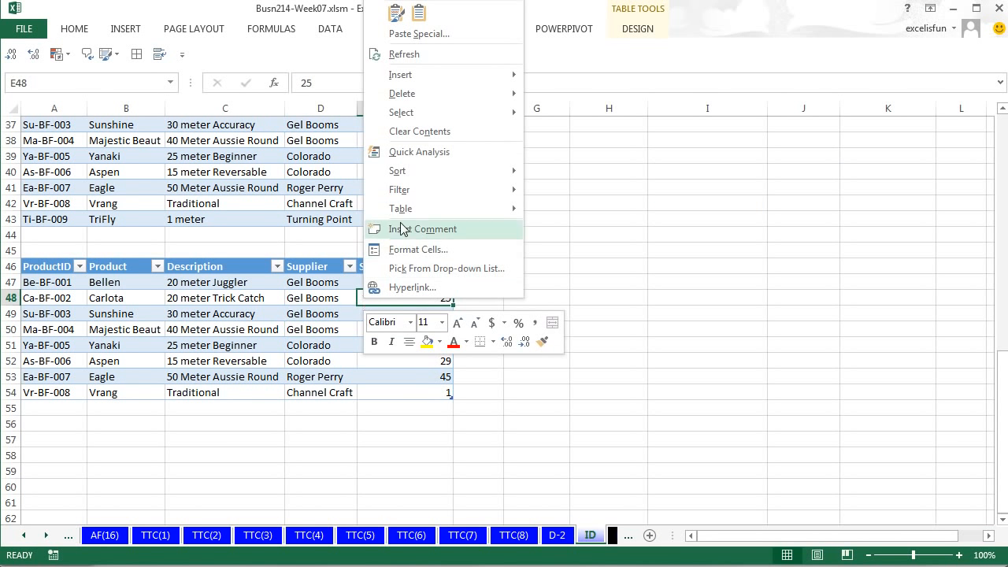
click(431, 65)
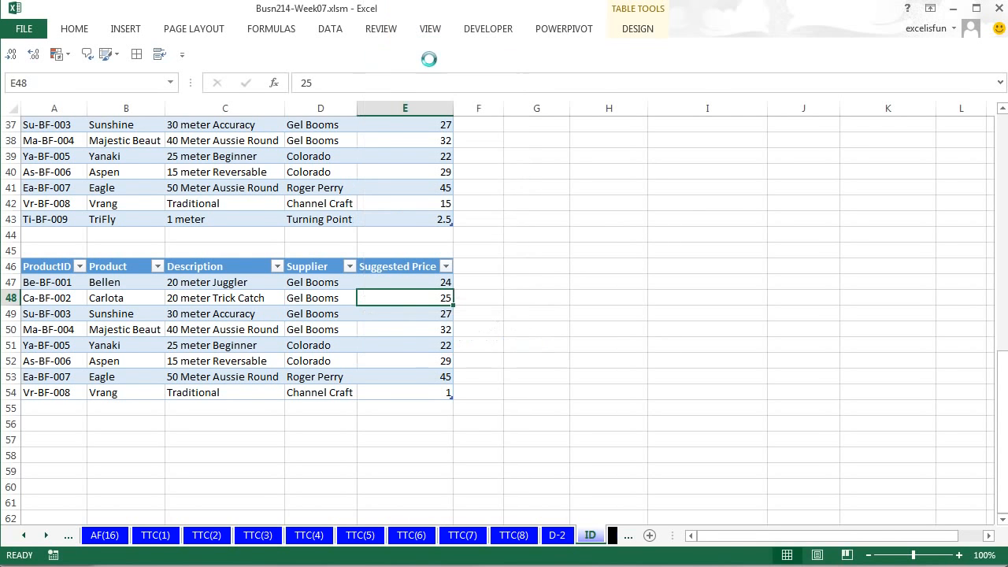